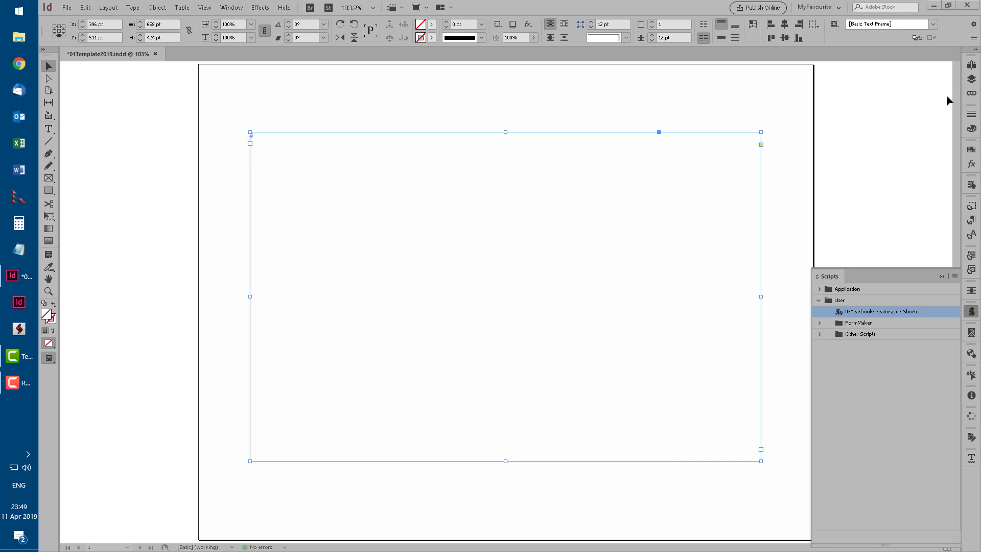
Check the Pages panel, then return to the Scripts panel where 03YearbookCreator.jsx sits.
{"action": "left_click", "coordinate": [972, 64]}
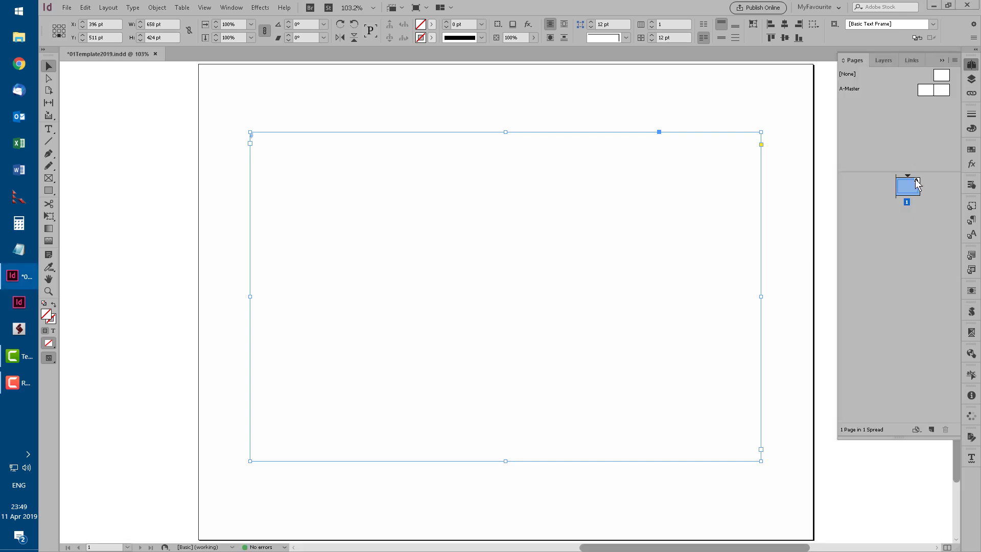
{"action": "left_click", "coordinate": [668, 122]}
{"action": "left_click", "coordinate": [673, 182]}
{"action": "left_click", "coordinate": [972, 312]}
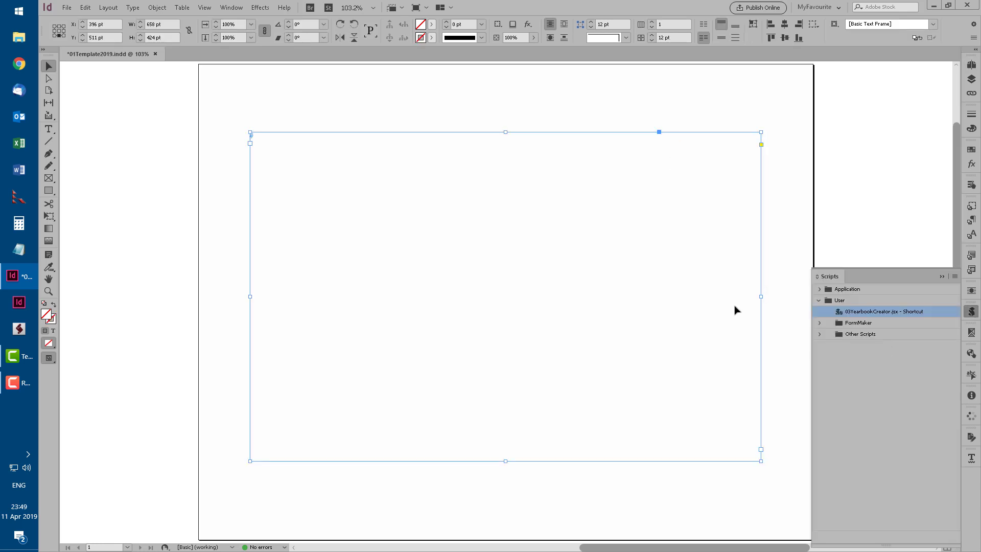
Run 03YearbookCreator.jsx, pick DemoData's datafile.txt and open it in Brackets.
{"action": "double_click", "coordinate": [862, 313]}
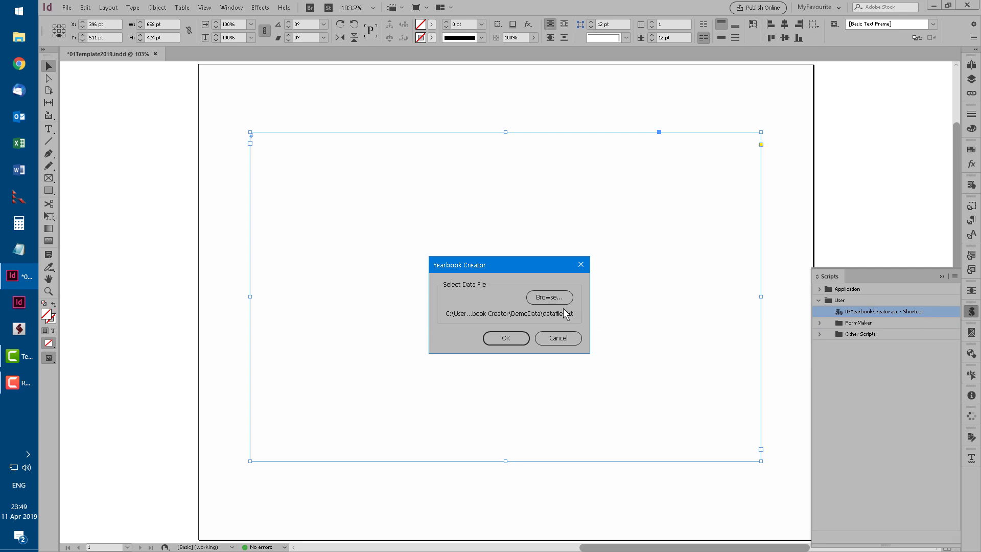
{"action": "left_click", "coordinate": [543, 297]}
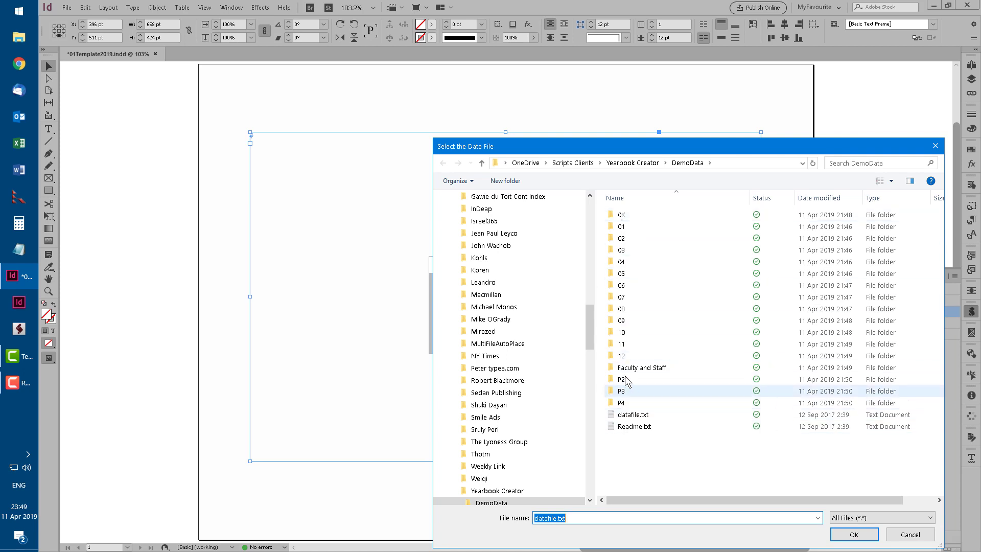
{"action": "left_click", "coordinate": [633, 417]}
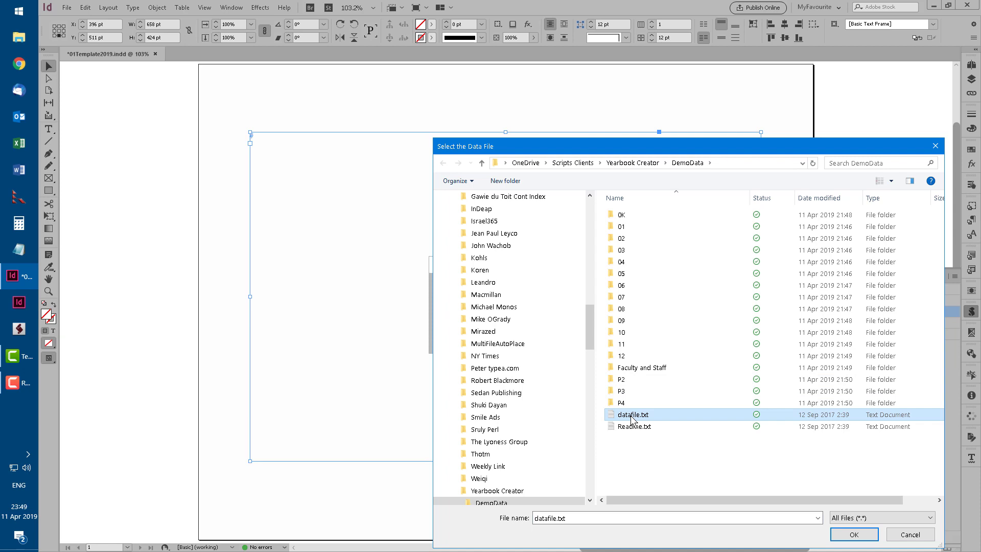
{"action": "right_click", "coordinate": [633, 418]}
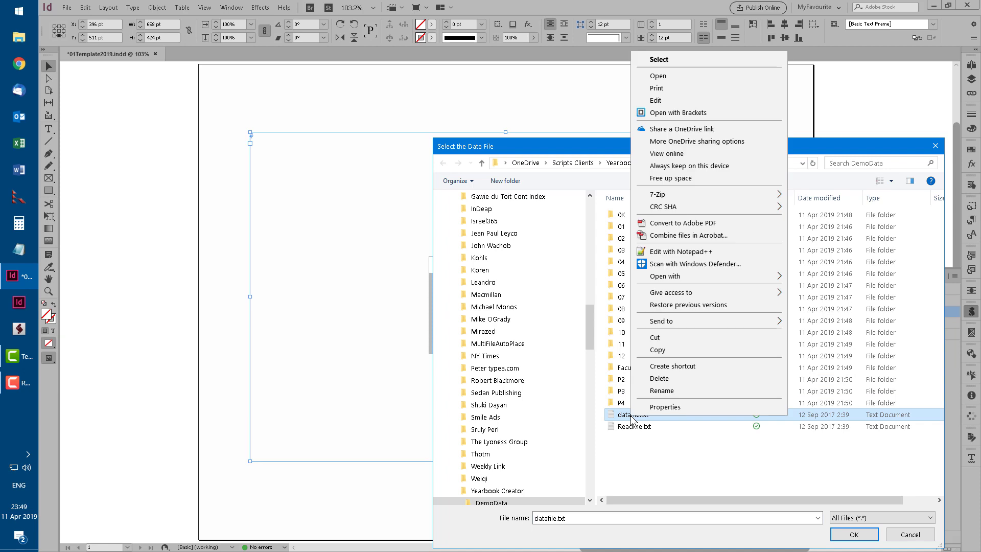
{"action": "mouse_move", "coordinate": [665, 276]}
{"action": "left_click", "coordinate": [685, 113]}
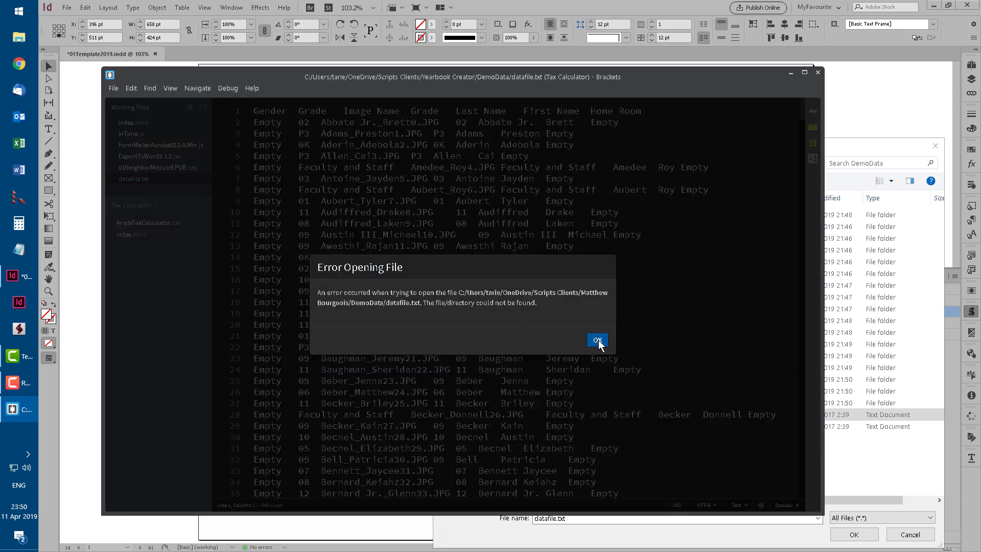
Inspect datafile.txt's column headings and first image file name in Brackets, then close Brackets.
{"action": "left_click", "coordinate": [598, 340]}
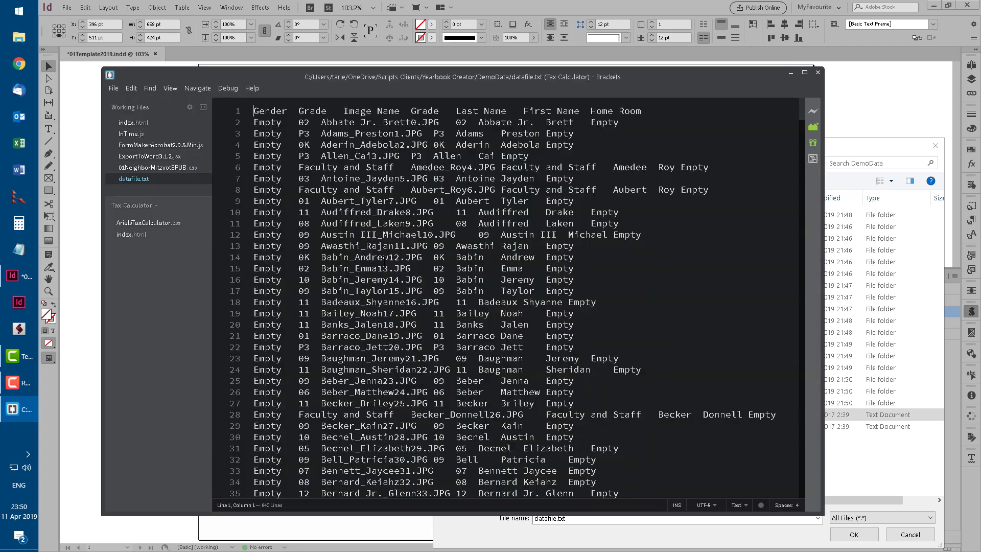
{"action": "left_click", "coordinate": [354, 234]}
{"action": "left_click_drag", "start_coordinate": [304, 122], "coordinate": [302, 145]}
{"action": "left_click", "coordinate": [302, 269]}
{"action": "left_click", "coordinate": [357, 110]}
{"action": "left_click", "coordinate": [532, 111]}
{"action": "left_click_drag", "start_coordinate": [320, 122], "coordinate": [434, 122]}
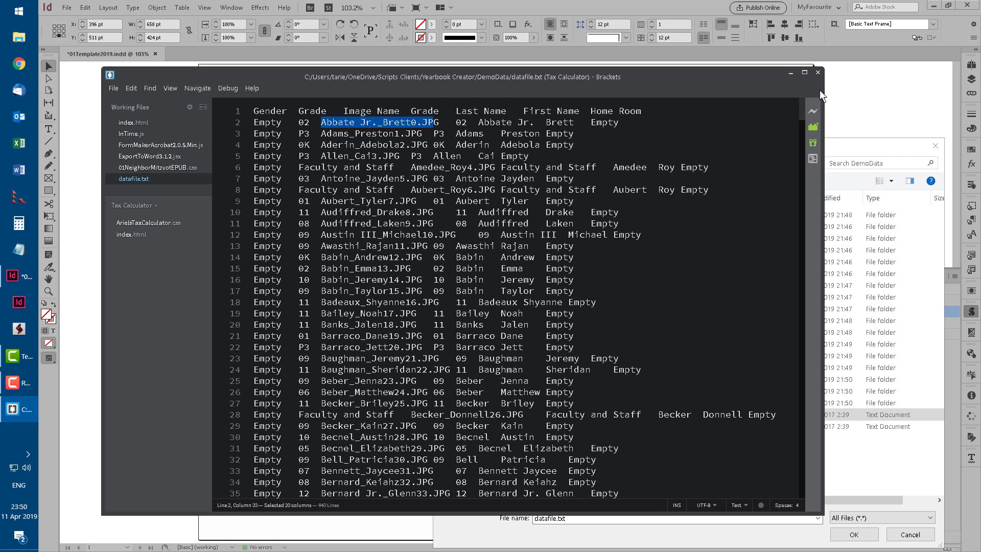
{"action": "left_click", "coordinate": [817, 74]}
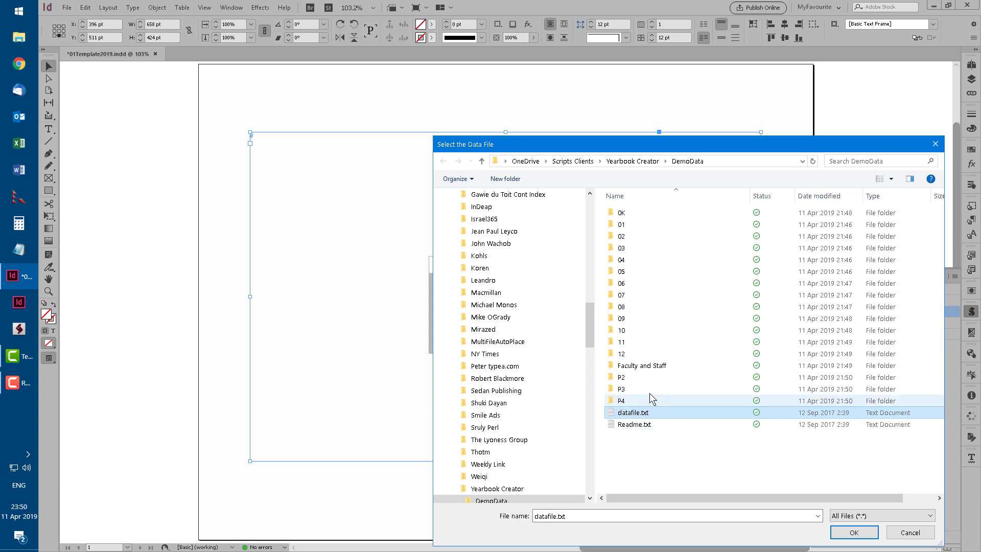
Confirm datafile.txt as the data source and continue to the Yearbook Creator options.
{"action": "left_click", "coordinate": [851, 533]}
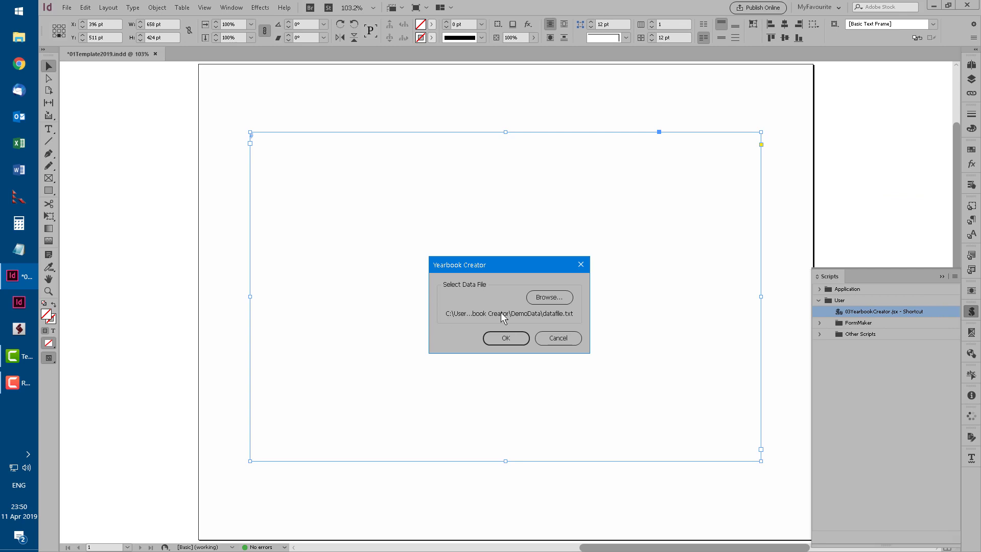
{"action": "left_click", "coordinate": [504, 338]}
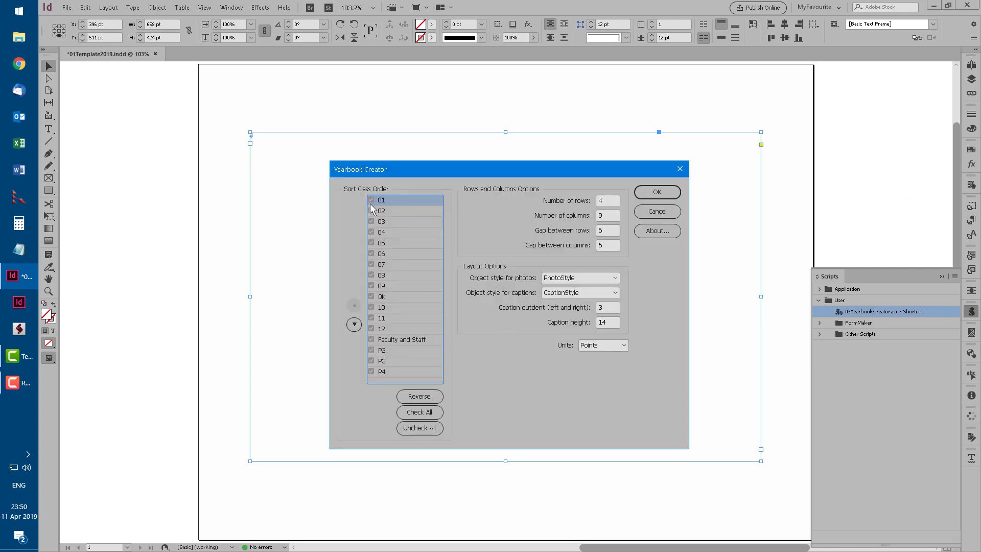
{"action": "left_click_drag", "start_coordinate": [439, 170], "coordinate": [446, 145]}
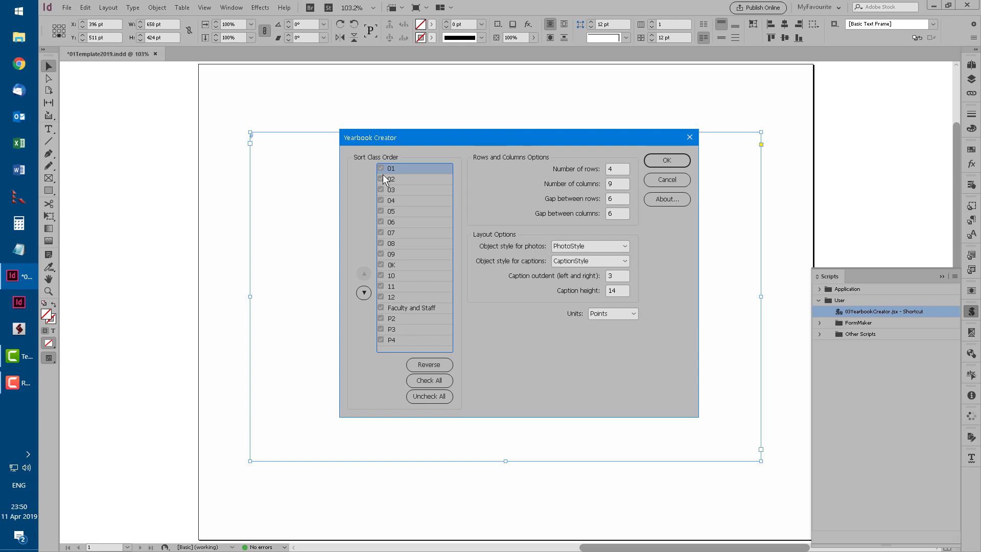
Include only grades 10, 11, 12 and Faculty and Staff, moving Faculty and Staff first.
{"action": "left_click", "coordinate": [421, 398]}
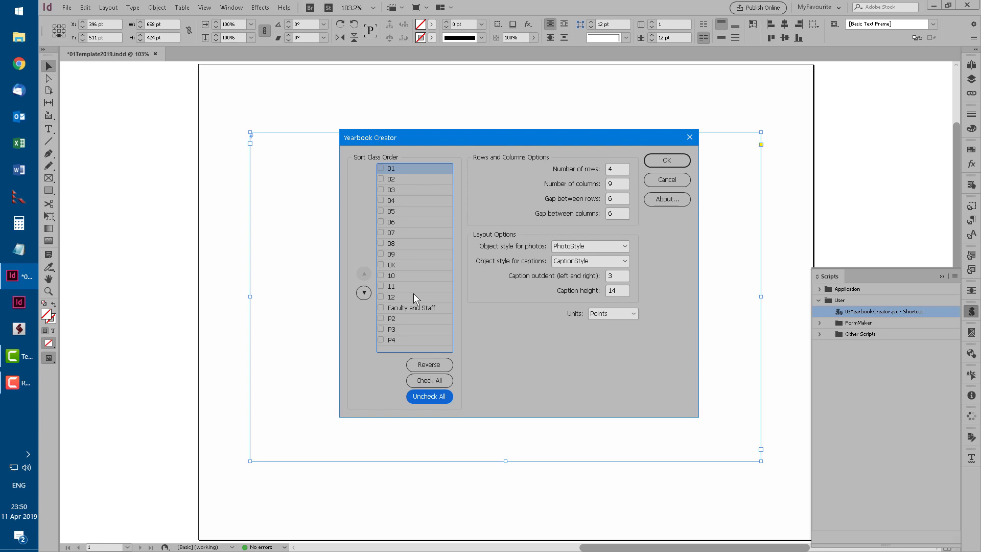
{"action": "left_click", "coordinate": [384, 278]}
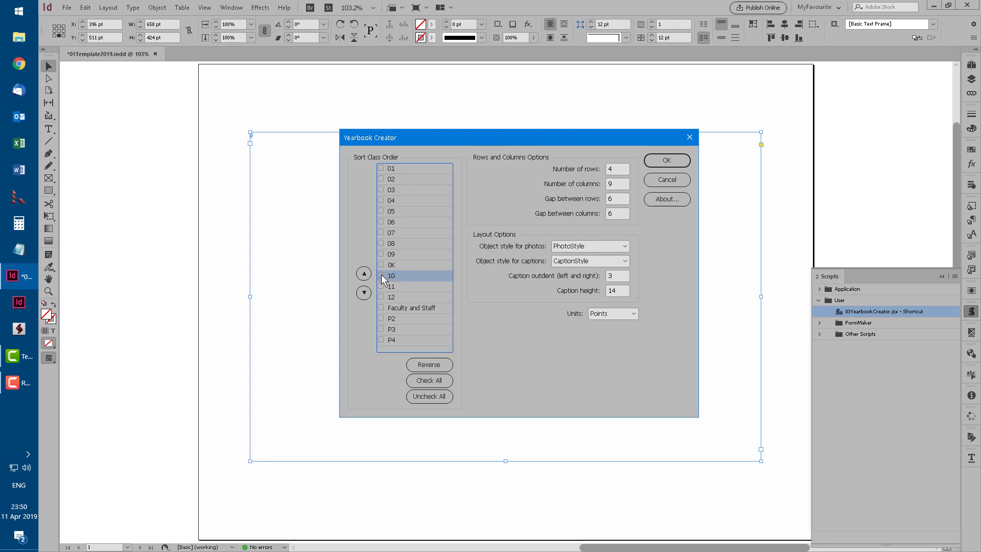
{"action": "left_click", "coordinate": [381, 285]}
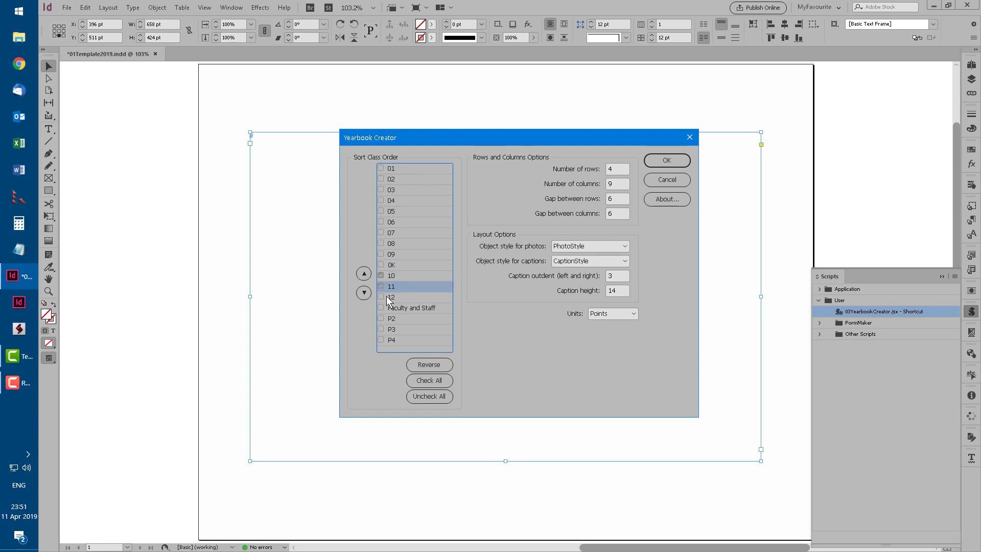
{"action": "left_click", "coordinate": [382, 296]}
{"action": "left_click", "coordinate": [382, 308]}
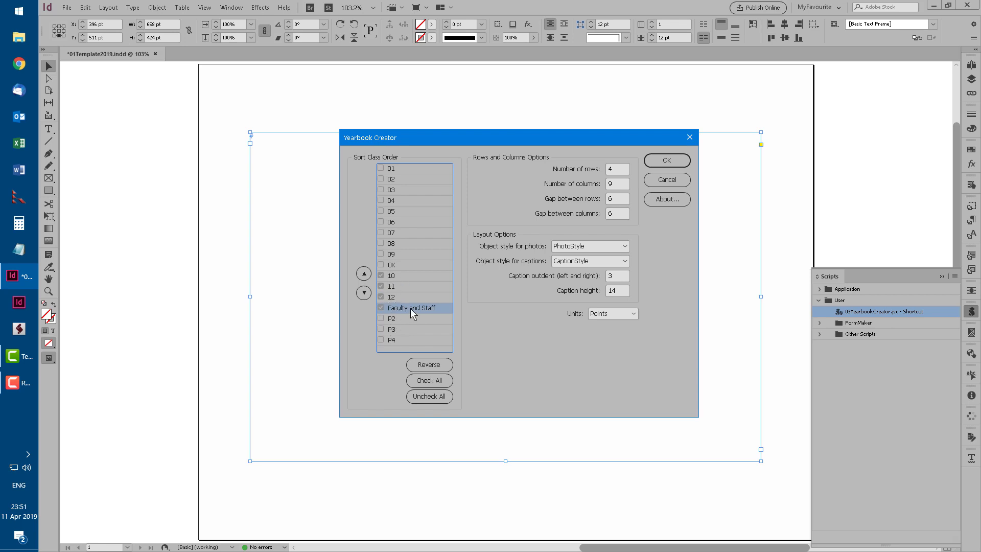
{"action": "left_click", "coordinate": [364, 276]}
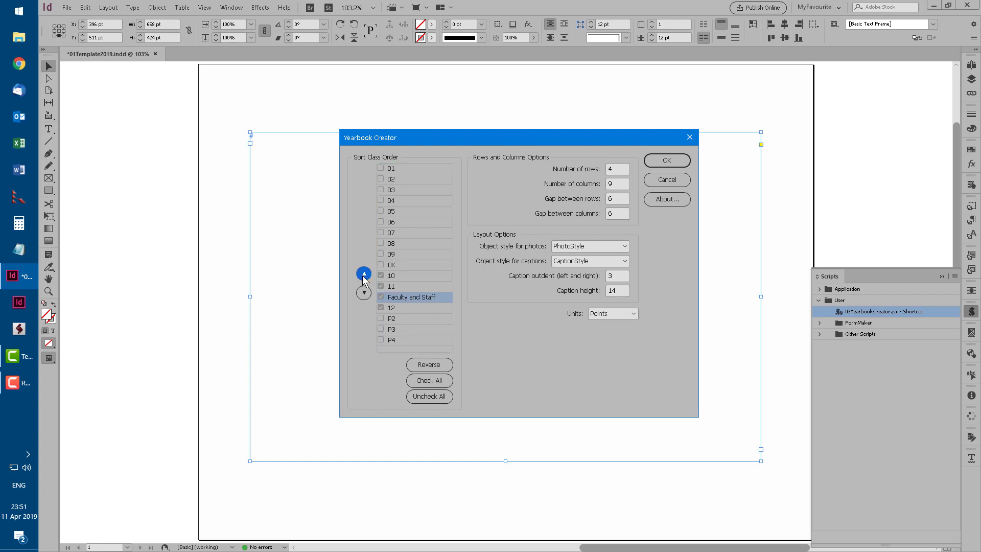
{"action": "left_click", "coordinate": [364, 276]}
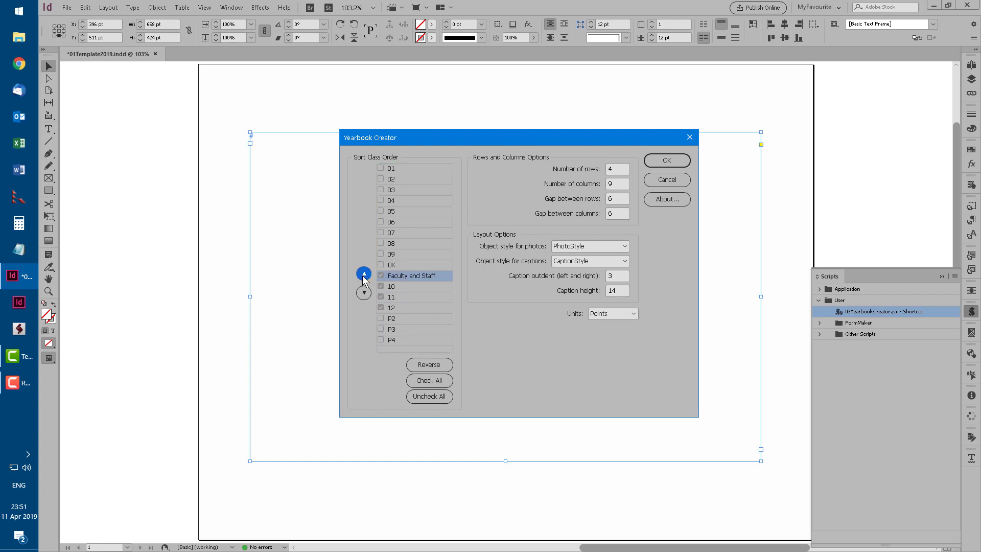
{"action": "left_click", "coordinate": [421, 287]}
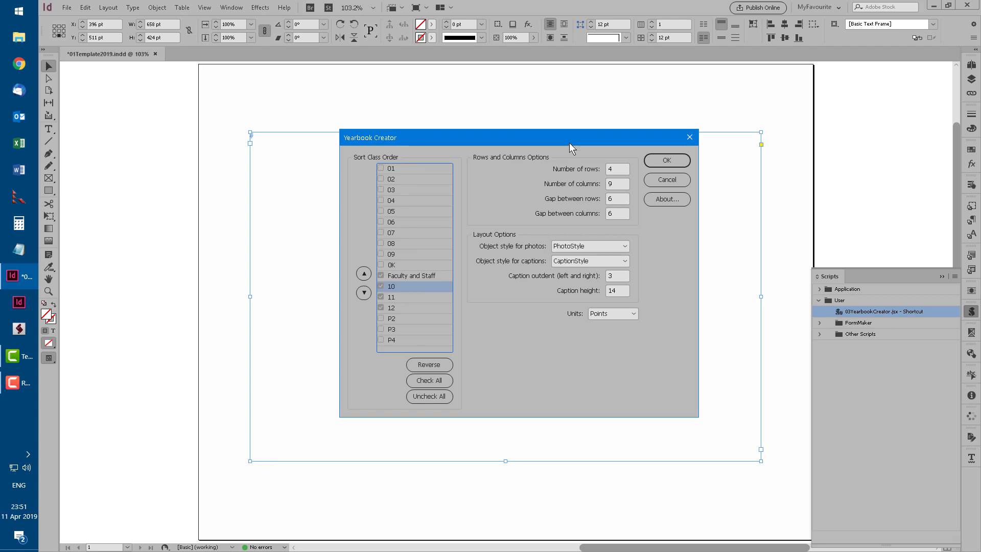
Set the yearbook grid's number of columns to 6.
{"action": "left_click_drag", "start_coordinate": [569, 141], "coordinate": [505, 252]}
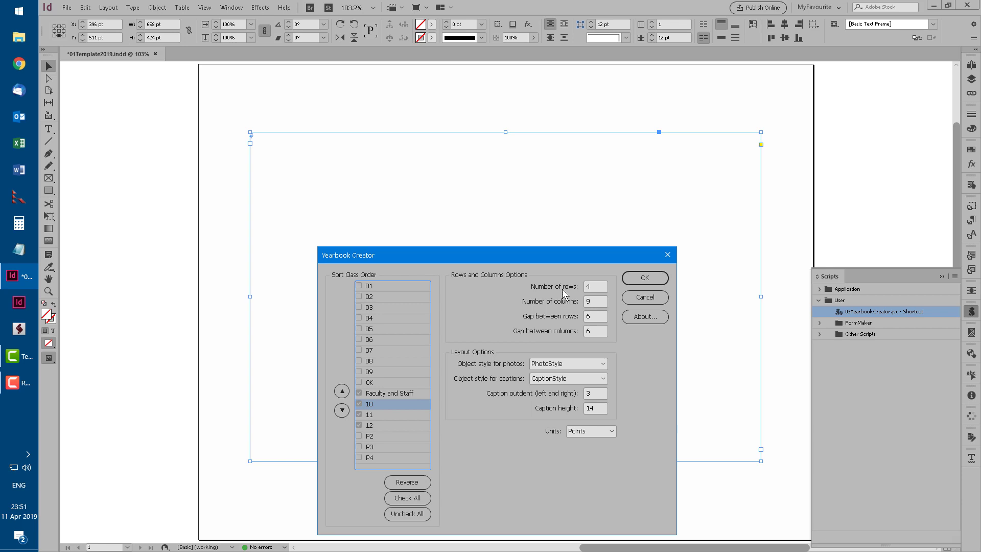
{"action": "left_click", "coordinate": [595, 286]}
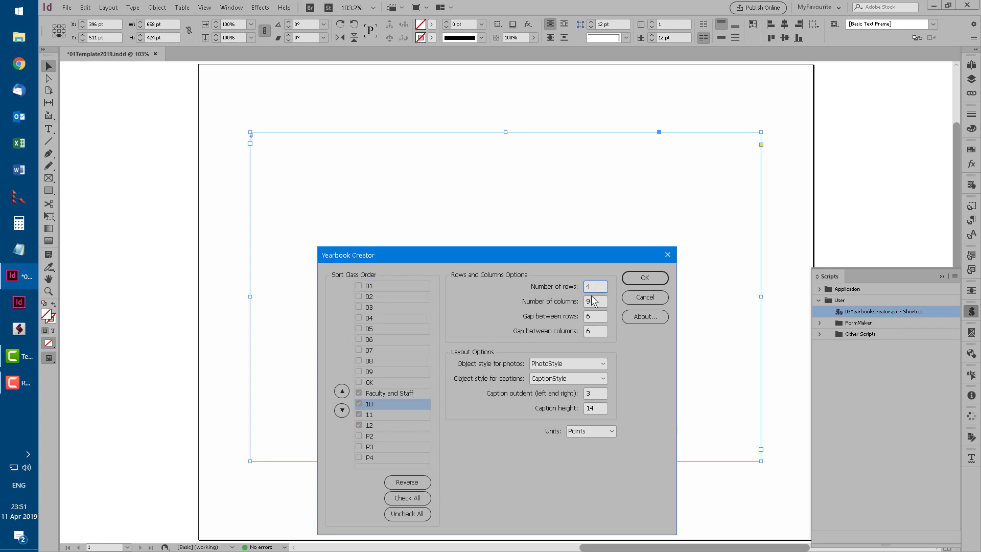
{"action": "double_click", "coordinate": [593, 301]}
{"action": "type", "text": "6"}
Keep Points units and the PhotoStyle object style, then build the yearbook pages.
{"action": "left_click", "coordinate": [584, 433]}
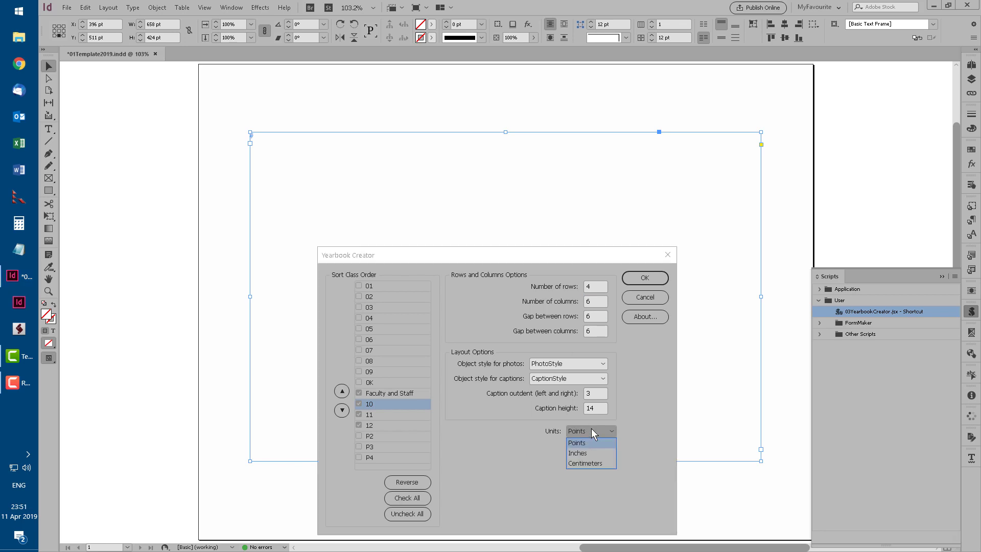
{"action": "left_click", "coordinate": [643, 367]}
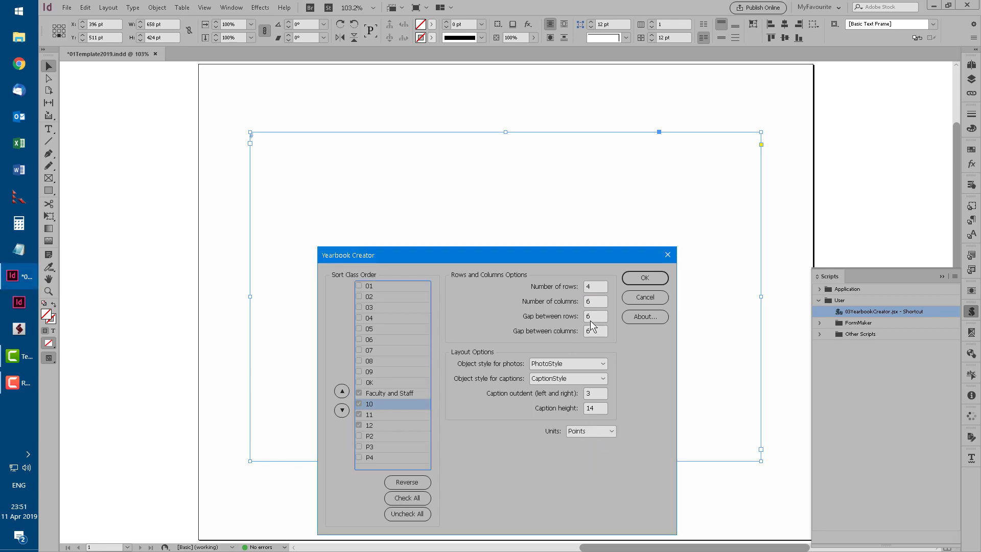
{"action": "left_click", "coordinate": [590, 317]}
{"action": "double_click", "coordinate": [591, 317]}
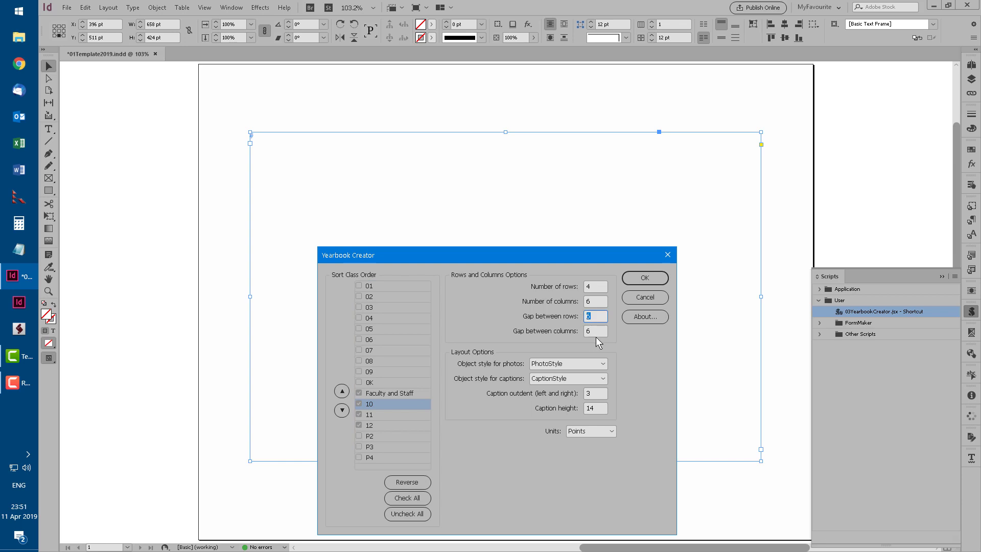
{"action": "left_click", "coordinate": [597, 332]}
{"action": "left_click", "coordinate": [570, 364]}
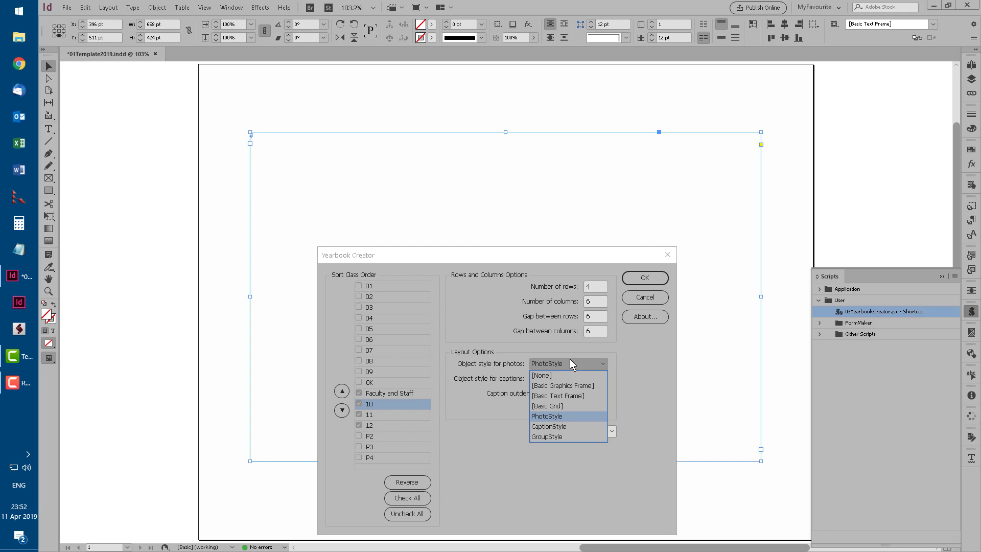
{"action": "left_click", "coordinate": [536, 349]}
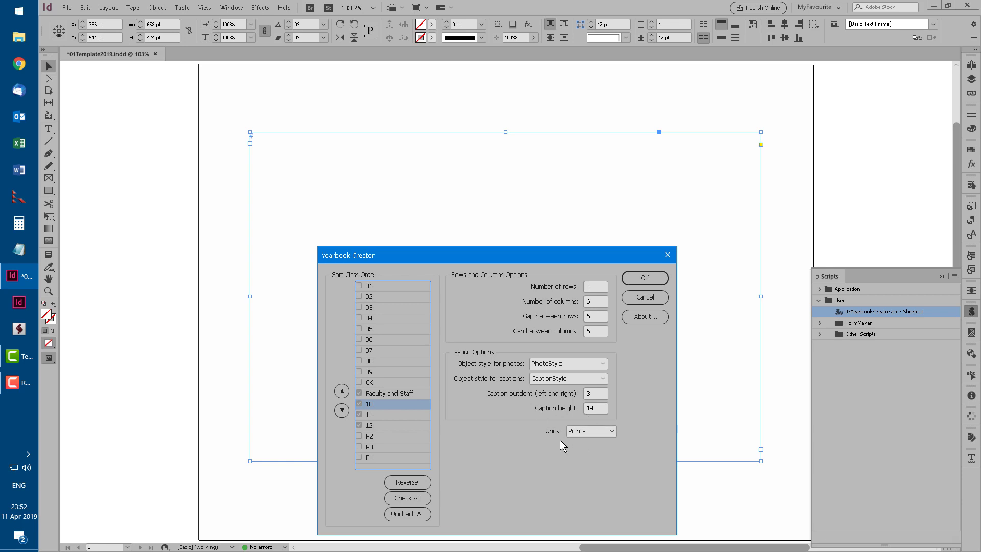
{"action": "left_click", "coordinate": [645, 279]}
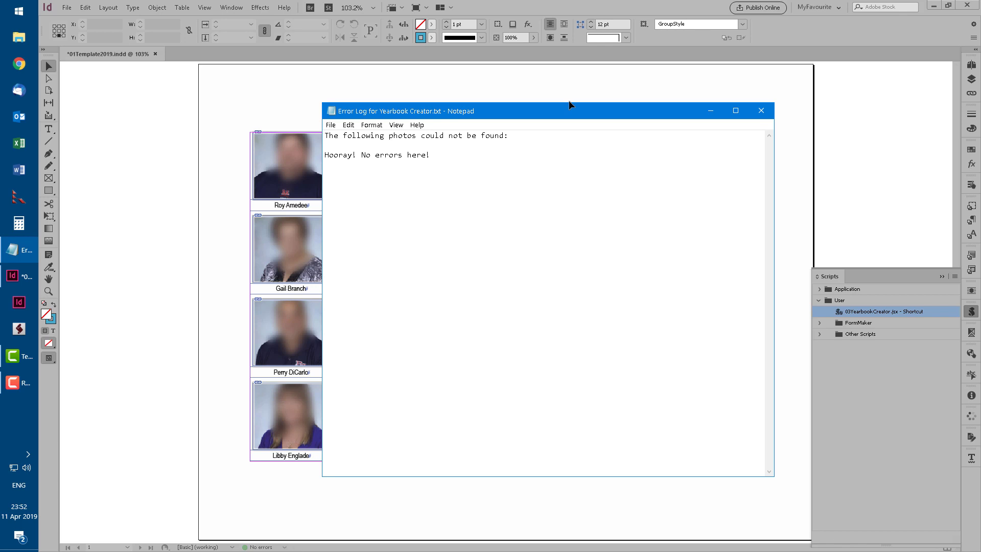
Drag the Notepad error log aside to reveal the placed captioned photos.
{"action": "left_click_drag", "start_coordinate": [570, 105], "coordinate": [528, 124]}
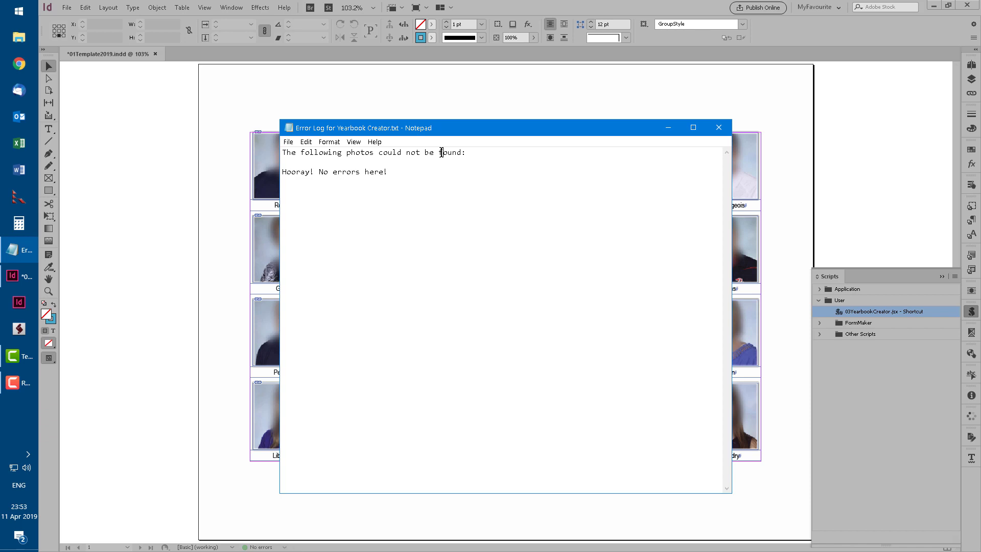
Flip through the generated spreads, then return to page 1 at 100% in Normal view.
{"action": "left_click", "coordinate": [719, 127]}
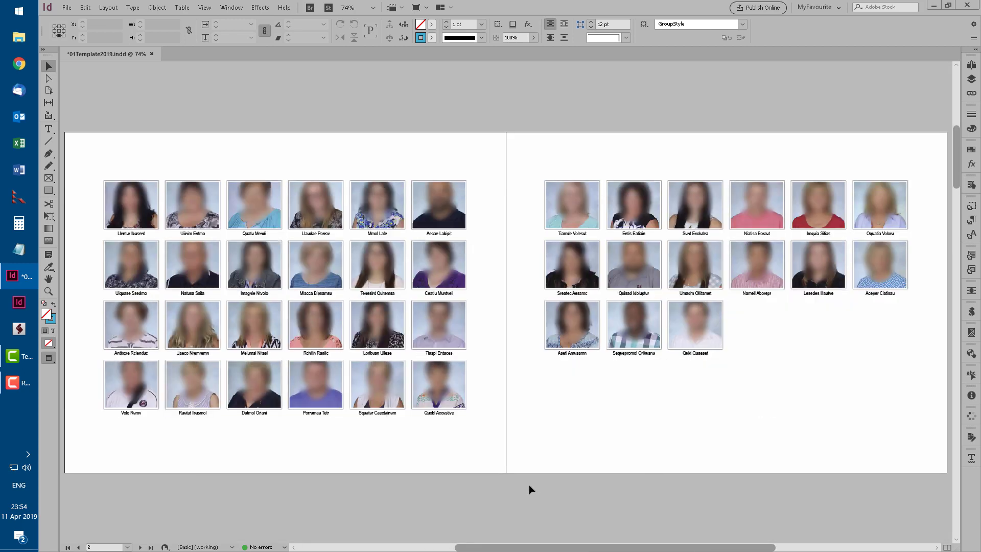
{"action": "key", "text": "Page_Down"}
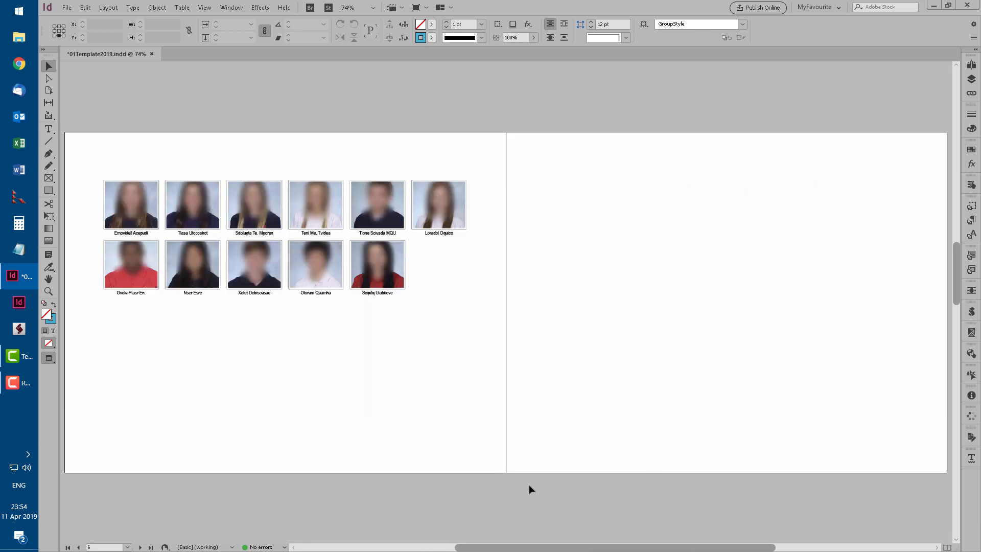
{"action": "key", "text": "Page_Down"}
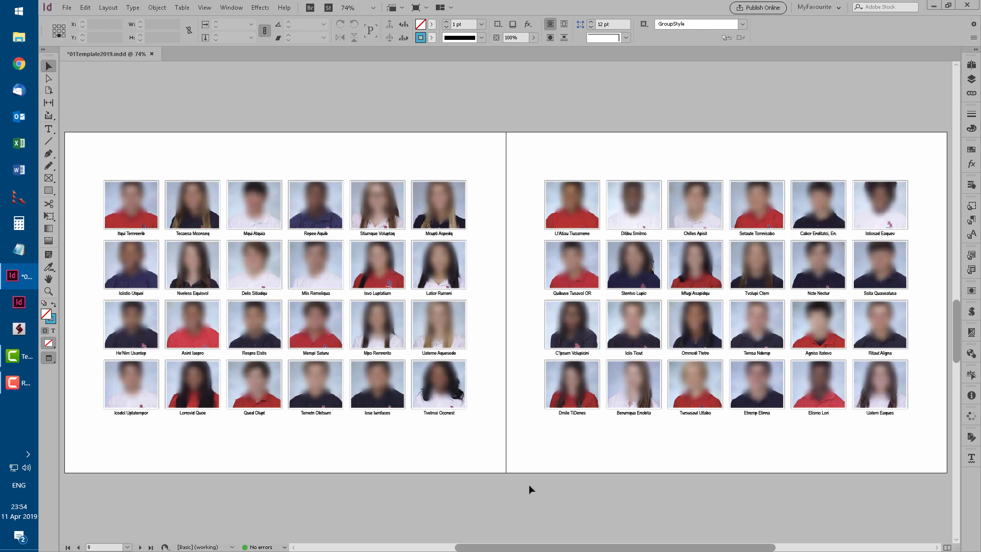
{"action": "key", "text": "Page_Down"}
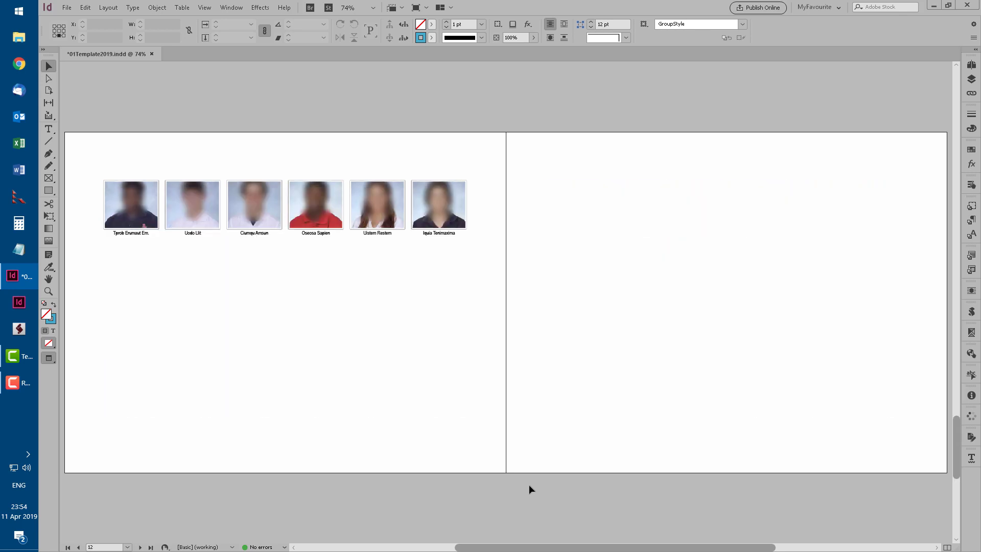
{"action": "key", "text": "Page_Up"}
{"action": "key", "text": "Page_Up"}
{"action": "key", "text": "Page_Up"}
{"action": "key", "text": "Page_Up"}
{"action": "key", "text": "Page_Up"}
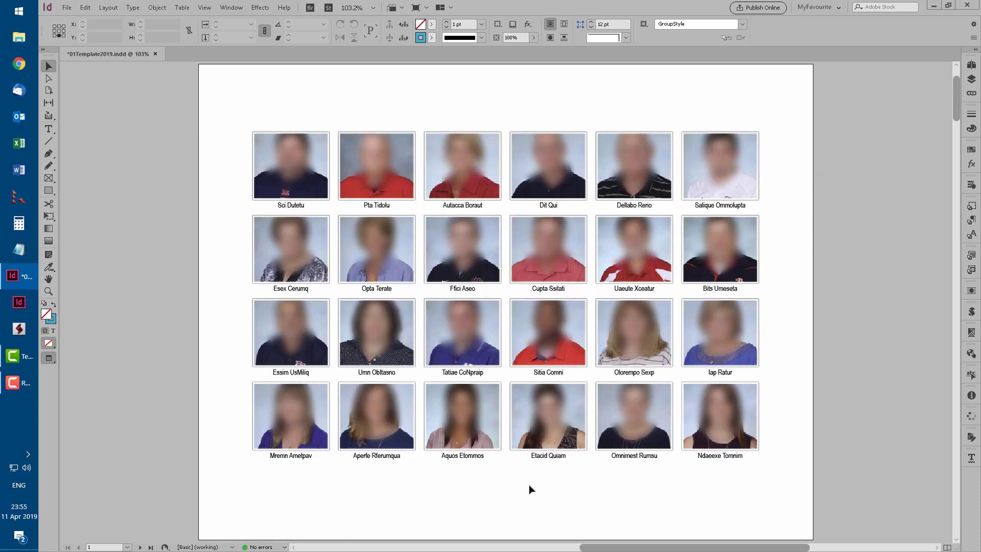
{"action": "key", "text": "ctrl+1"}
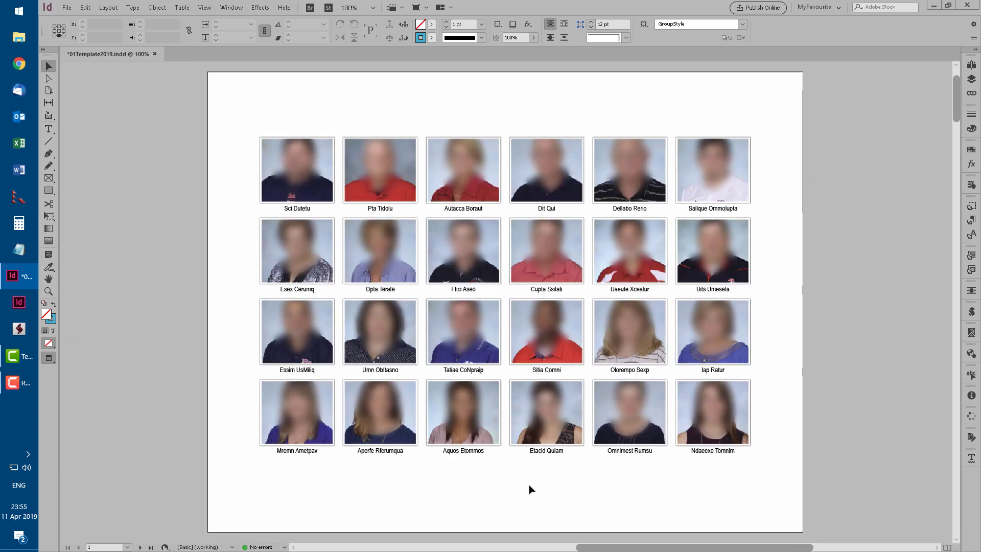
{"action": "key", "text": "w"}
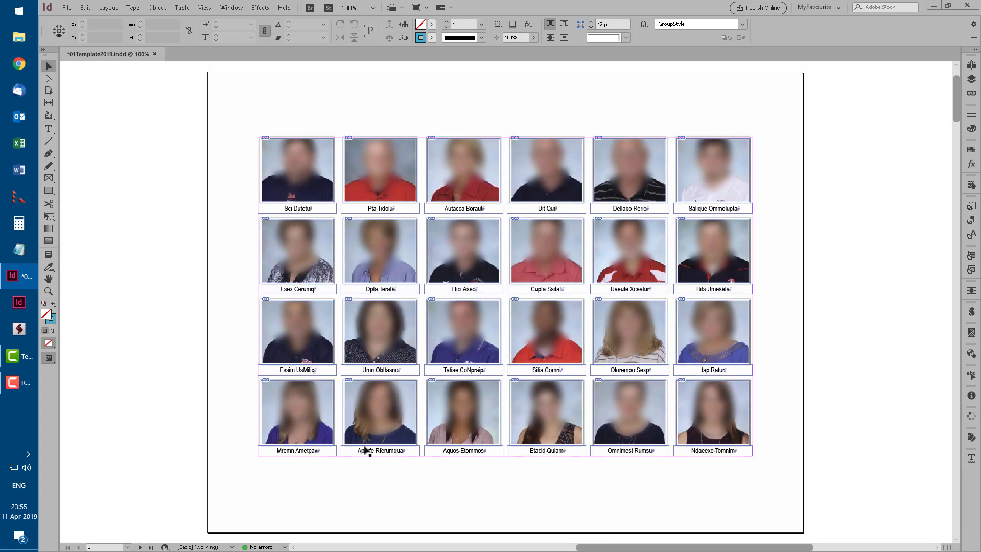
Select the staff photo grid frame after briefly checking its photo cells.
{"action": "left_click", "coordinate": [351, 435]}
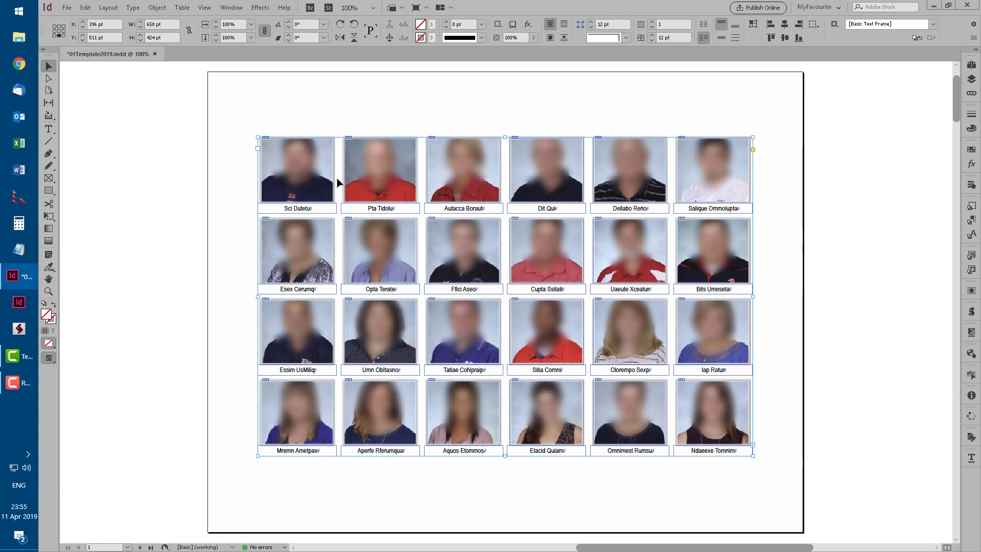
{"action": "key", "text": "t"}
{"action": "left_click", "coordinate": [360, 227]}
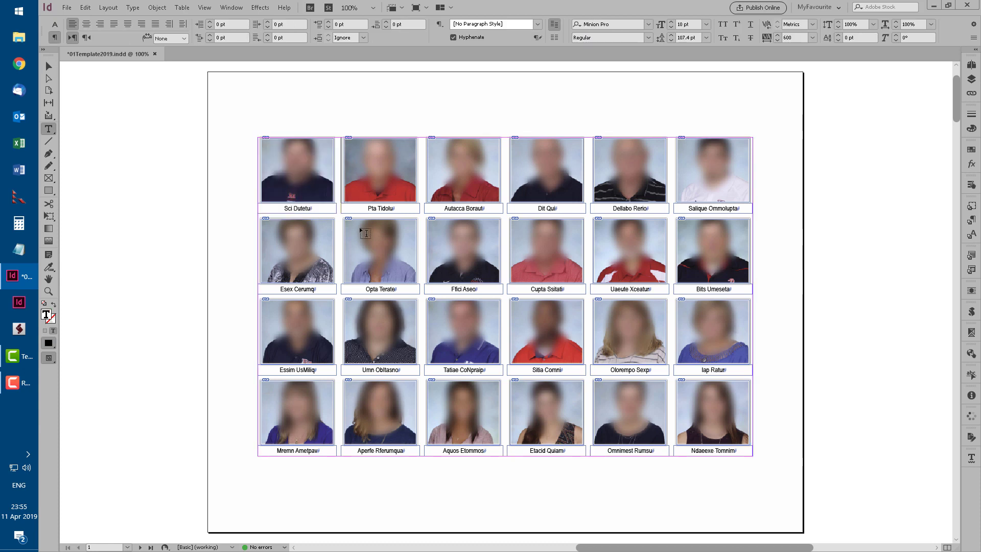
{"action": "key", "text": "Tab"}
{"action": "key", "text": "Tab"}
{"action": "key", "text": "Tab"}
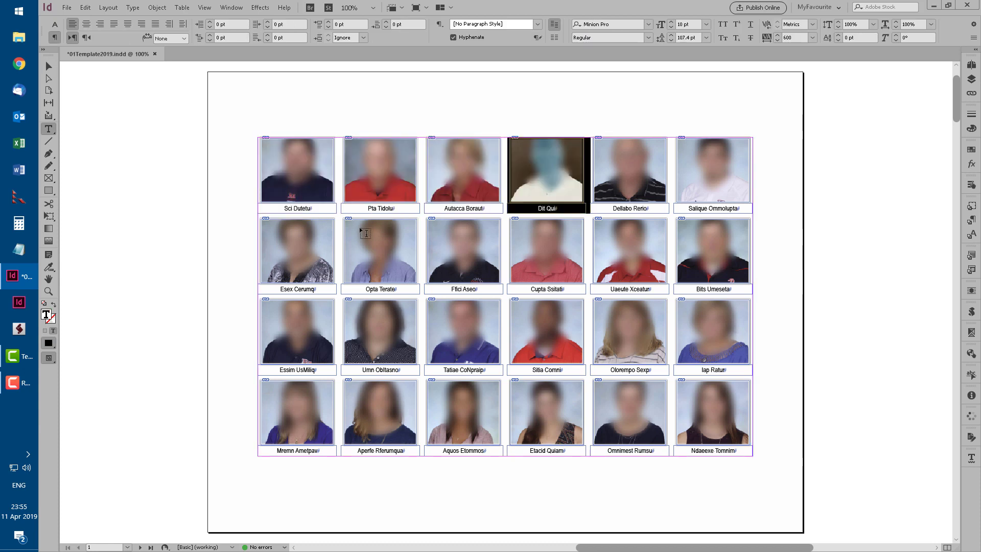
{"action": "left_click", "coordinate": [504, 258]}
{"action": "key", "text": "Escape"}
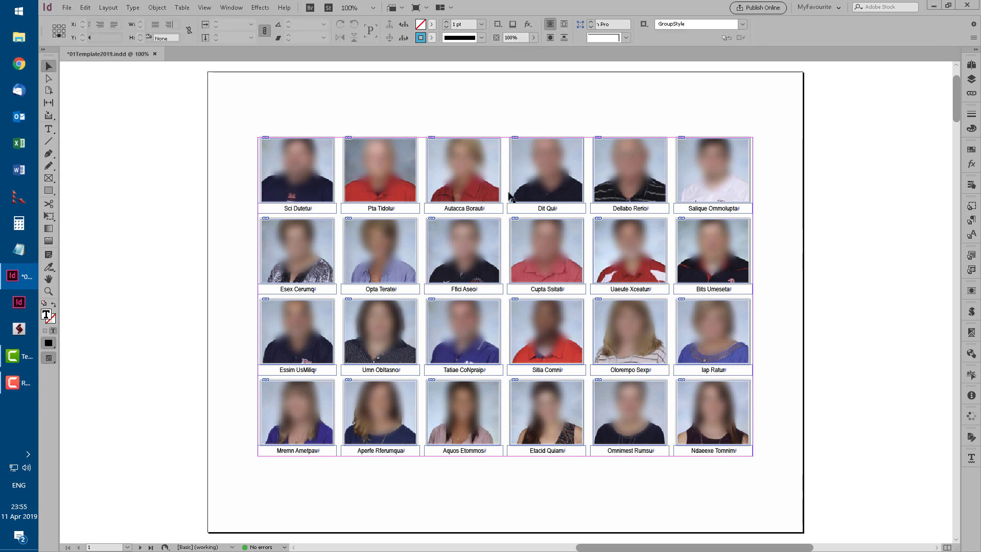
{"action": "left_click", "coordinate": [505, 195]}
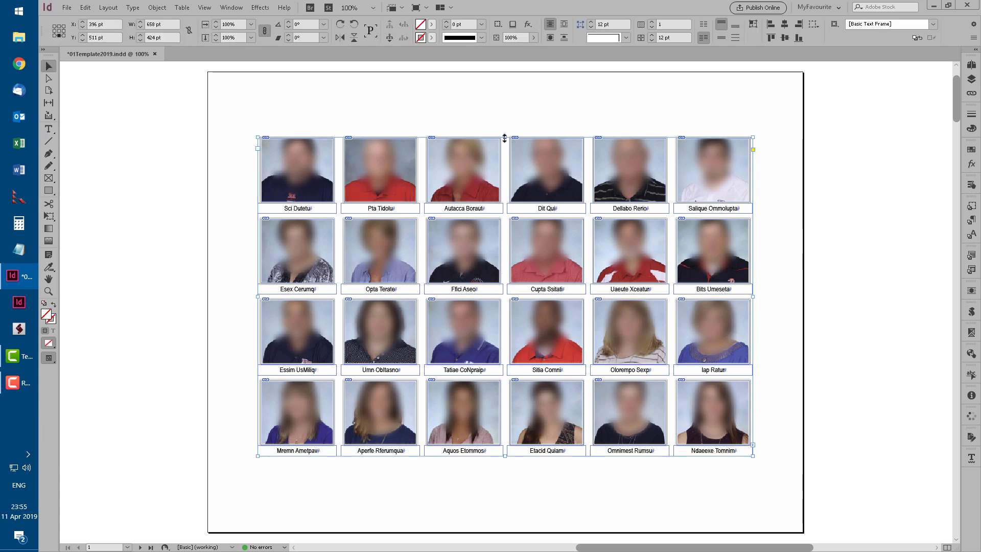
Lower the grid frame's top edge with bottom alignment and draw a title frame above it.
{"action": "left_click_drag", "start_coordinate": [505, 138], "coordinate": [505, 203]}
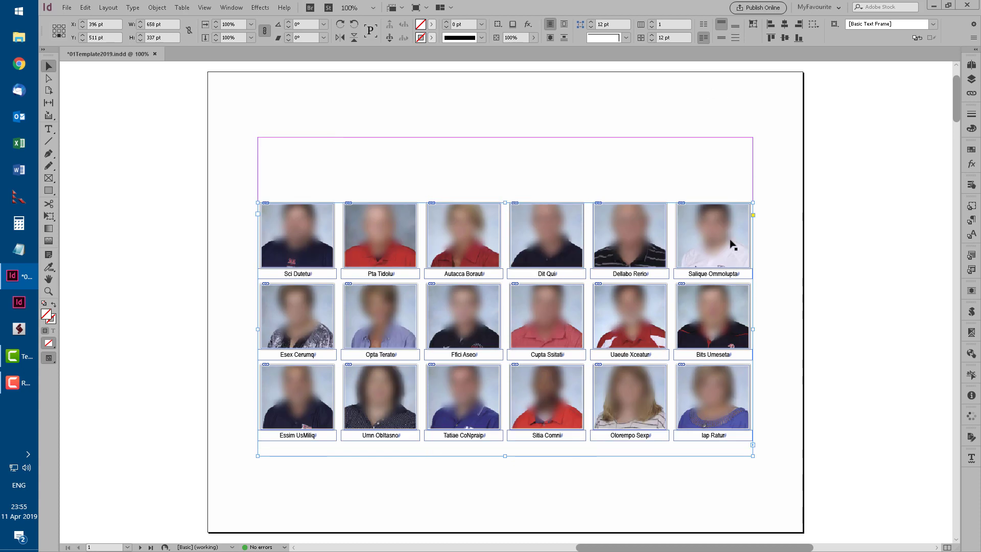
{"action": "left_click", "coordinate": [736, 25]}
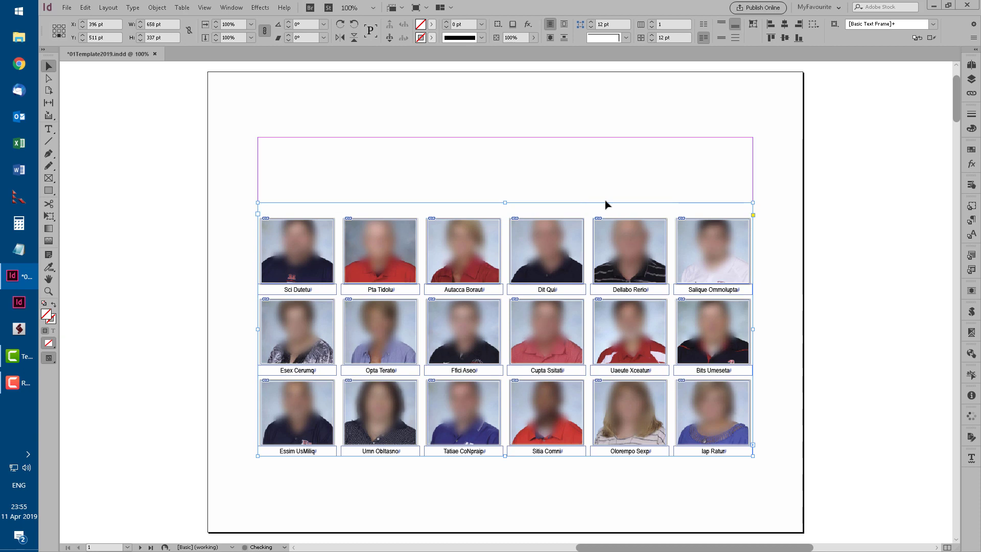
{"action": "left_click_drag", "start_coordinate": [507, 204], "coordinate": [508, 218]}
{"action": "left_click", "coordinate": [537, 197]}
{"action": "key", "text": "t"}
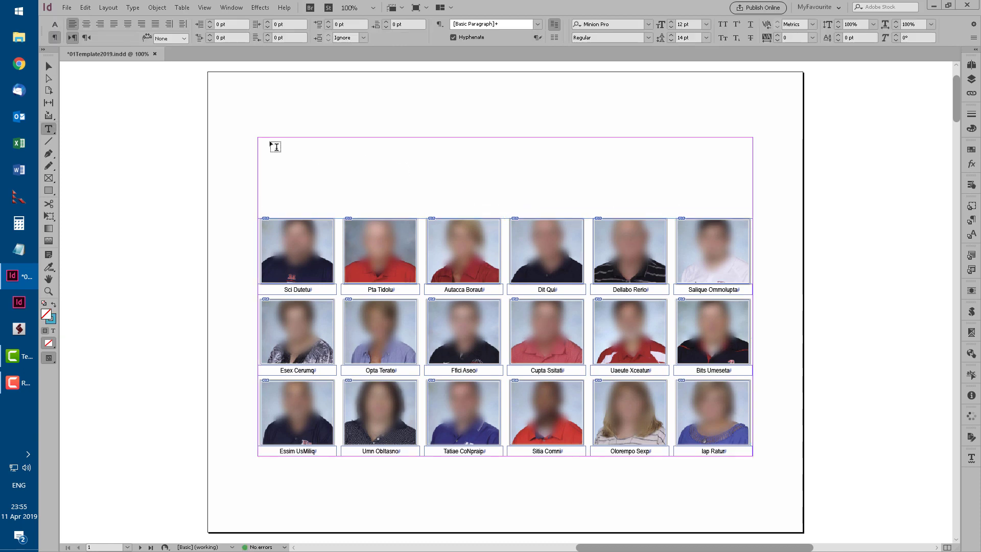
{"action": "left_click_drag", "start_coordinate": [260, 137], "coordinate": [753, 198]}
Type STAFF and run fittext via Quick Apply so it fills the frame.
{"action": "type", "text": "STAFF"}
{"action": "key", "text": "ctrl+Return"}
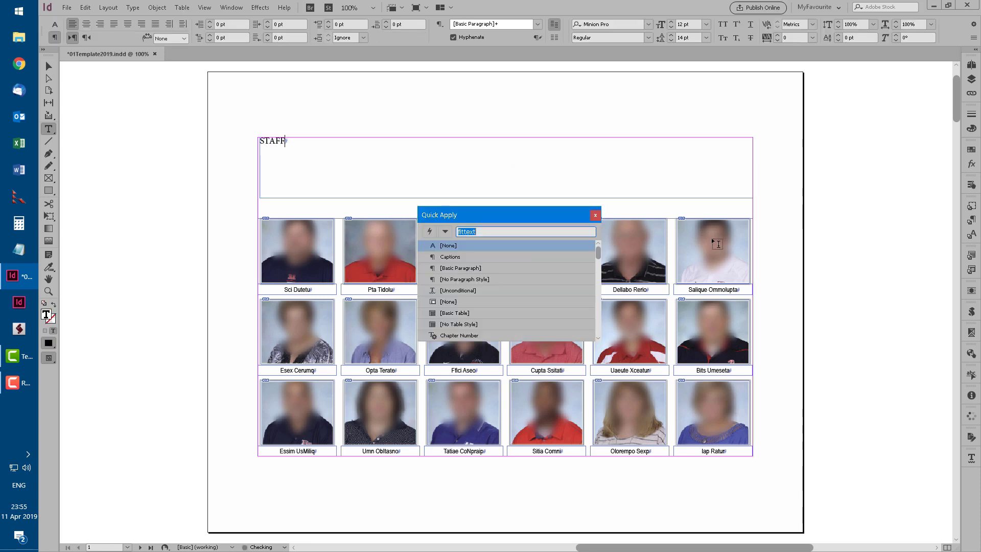
{"action": "key", "text": "Return"}
{"action": "key", "text": "Return"}
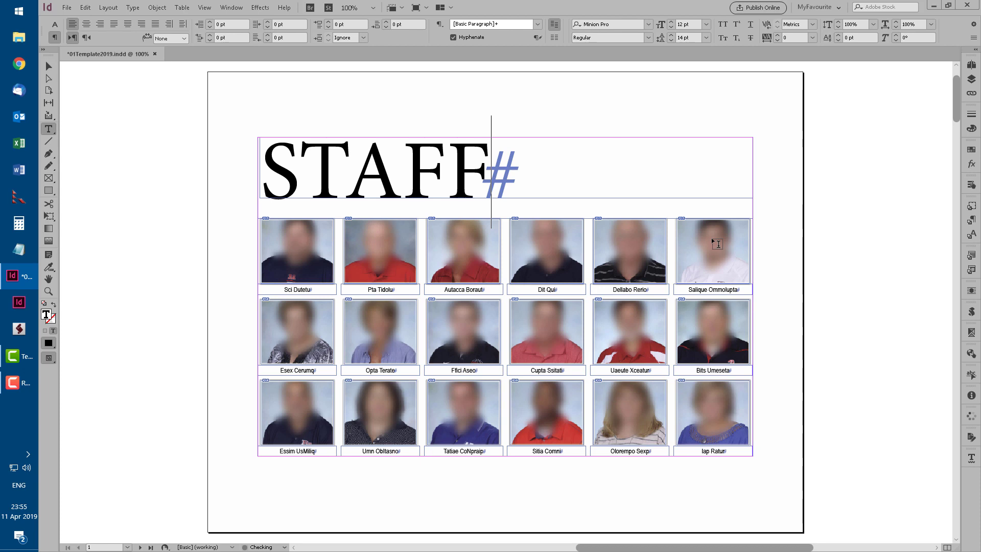
{"action": "left_click", "coordinate": [49, 358]}
Colour the STAFF title green, then zoom out to the page 2–3 spread.
{"action": "key", "text": "ctrl+a"}
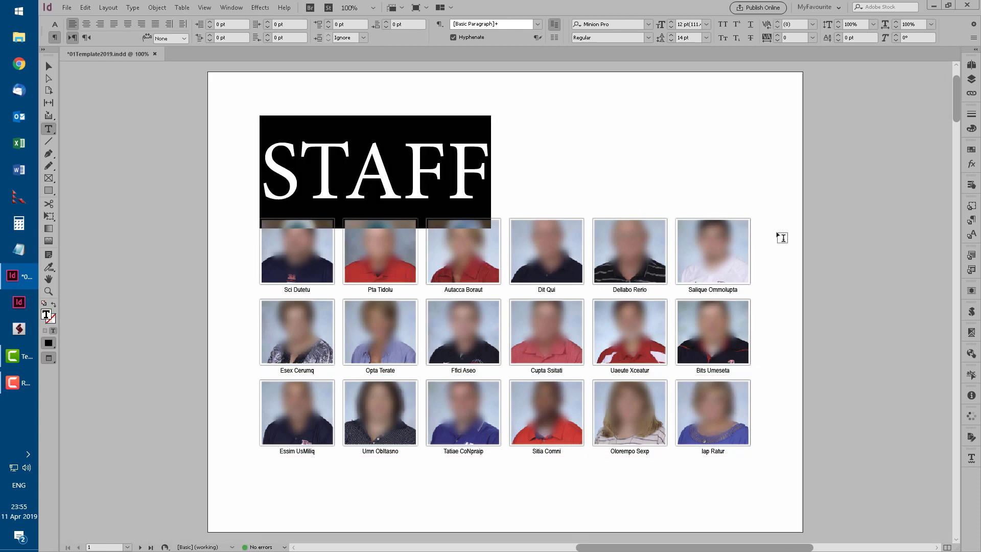
{"action": "left_click", "coordinate": [971, 149]}
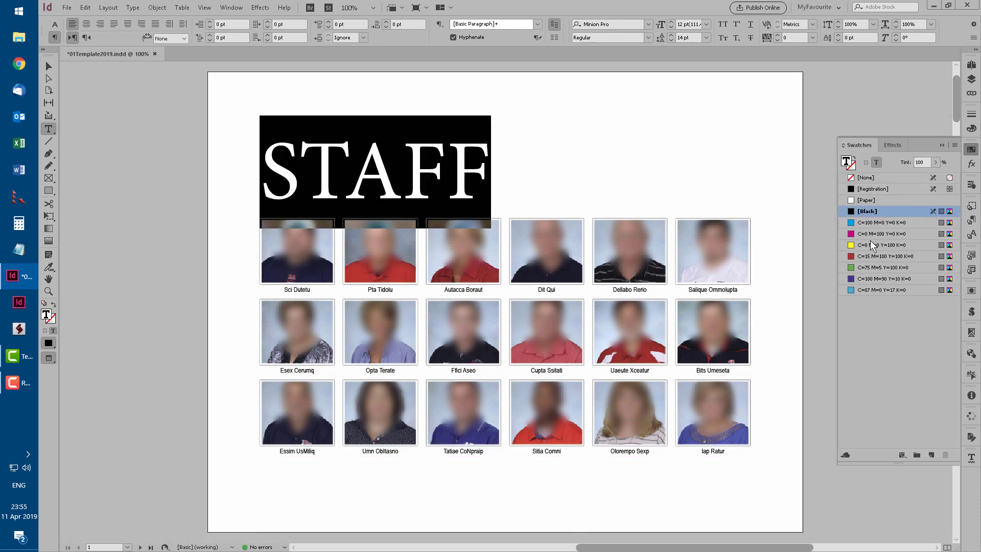
{"action": "left_click", "coordinate": [870, 279]}
{"action": "left_click", "coordinate": [460, 208]}
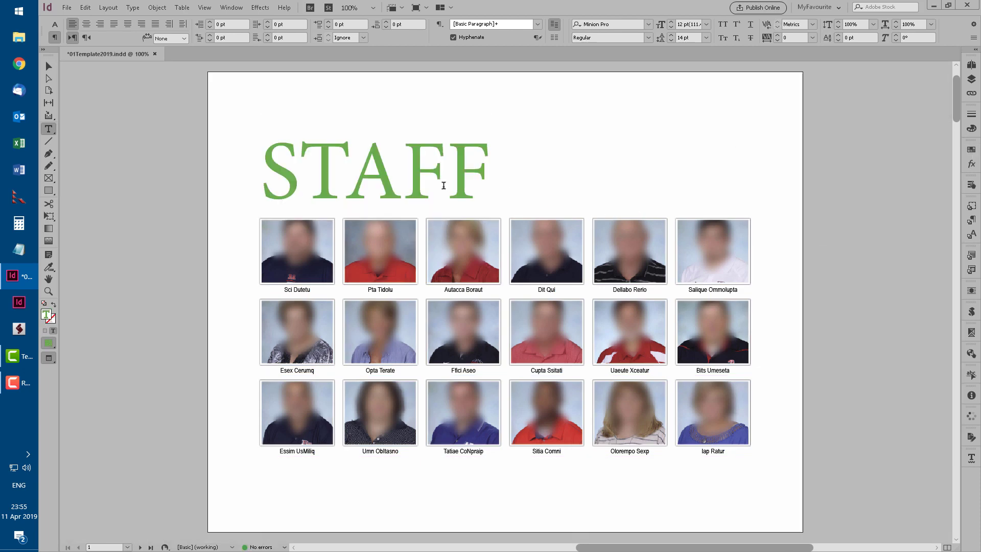
{"action": "scroll", "coordinate": [482, 231], "scroll_direction": "down", "scroll_amount": 5}
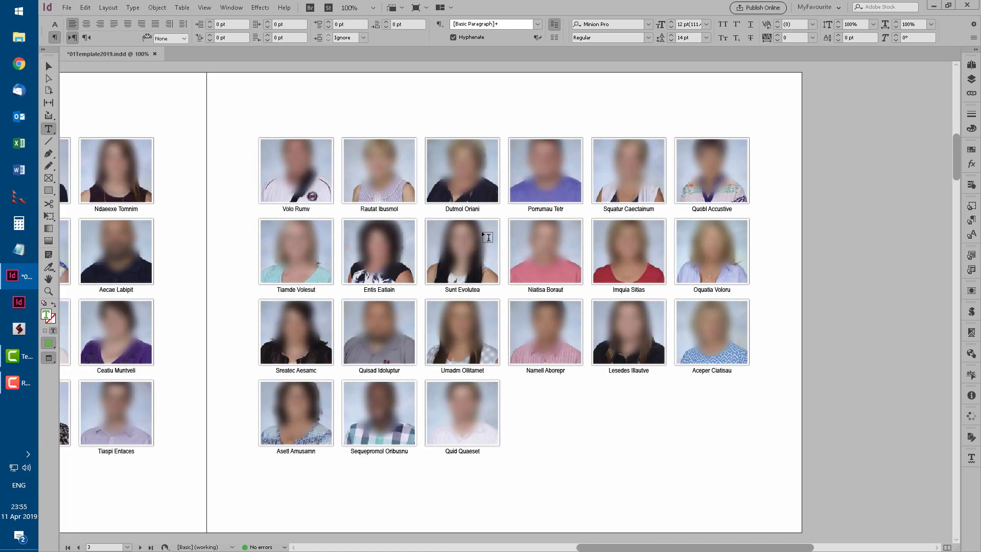
{"action": "key", "text": "ctrl+alt+0"}
{"action": "left_click", "coordinate": [487, 236]}
{"action": "key", "text": "ctrl+0"}
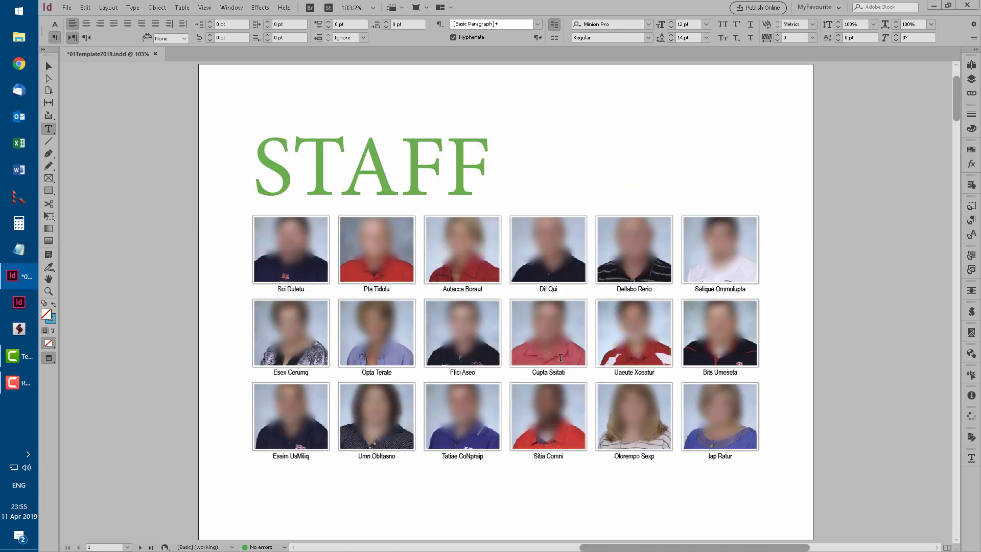
{"action": "key", "text": "ctrl+alt+0"}
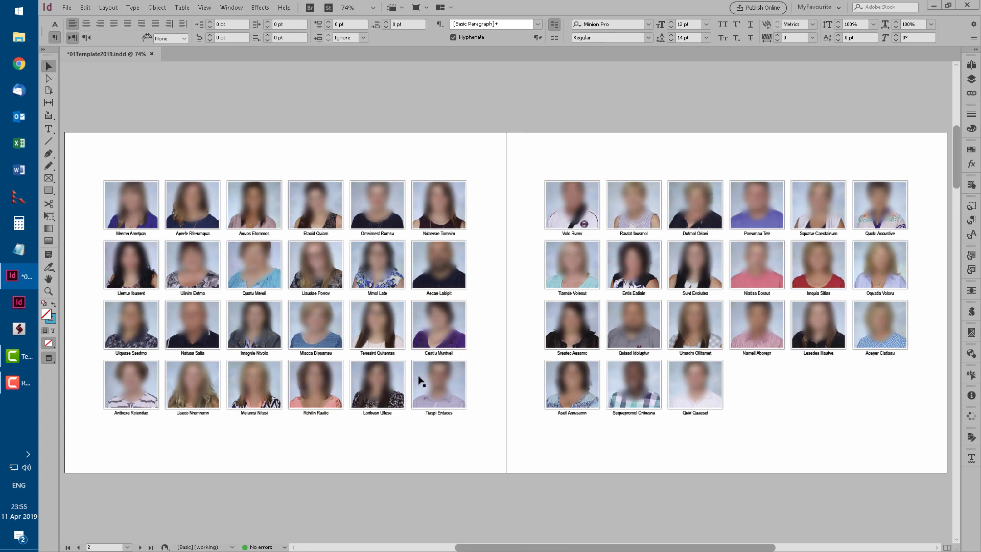
Centre the right page's partial last photo row using Justify with last line aligned center.
{"action": "key", "text": "v"}
{"action": "left_click", "coordinate": [772, 394]}
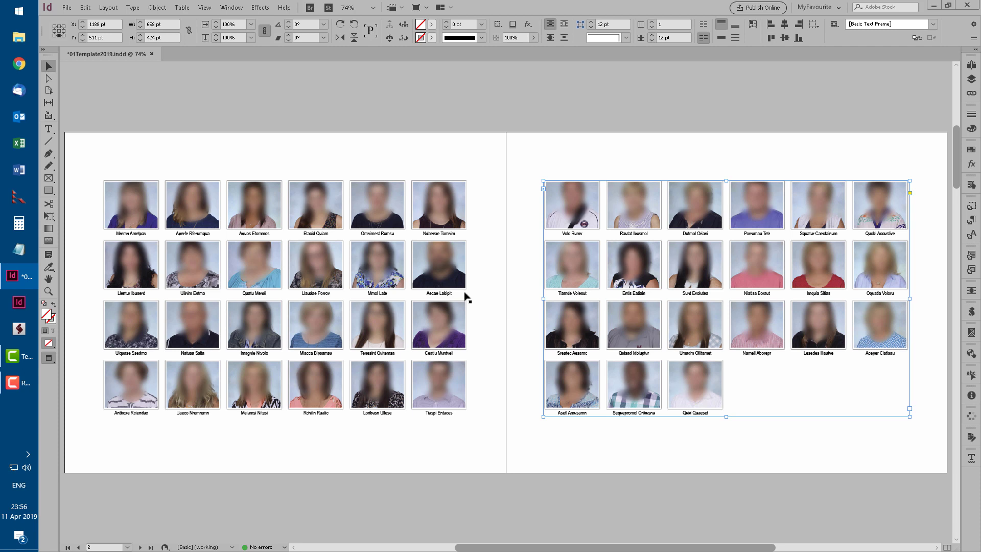
{"action": "key", "text": "t"}
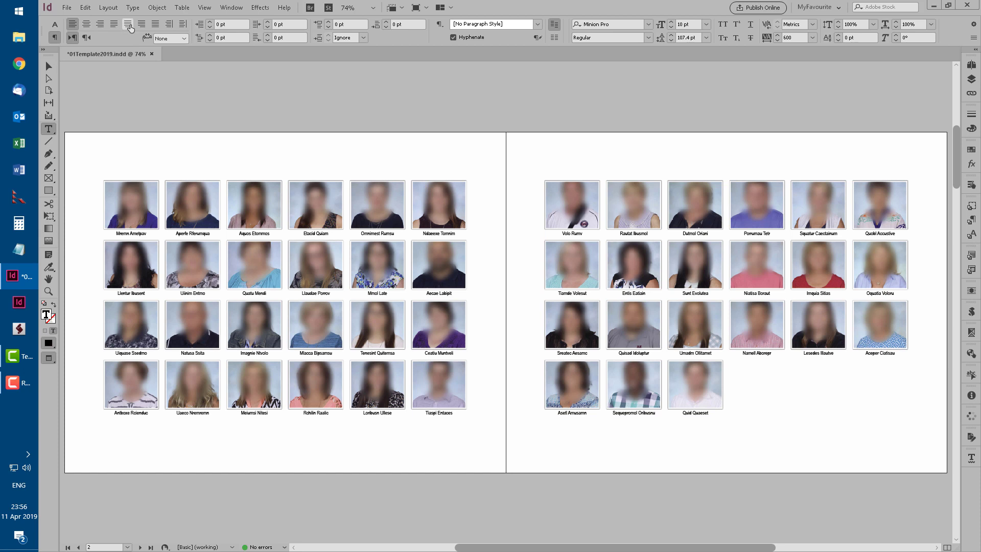
{"action": "left_click", "coordinate": [128, 24]}
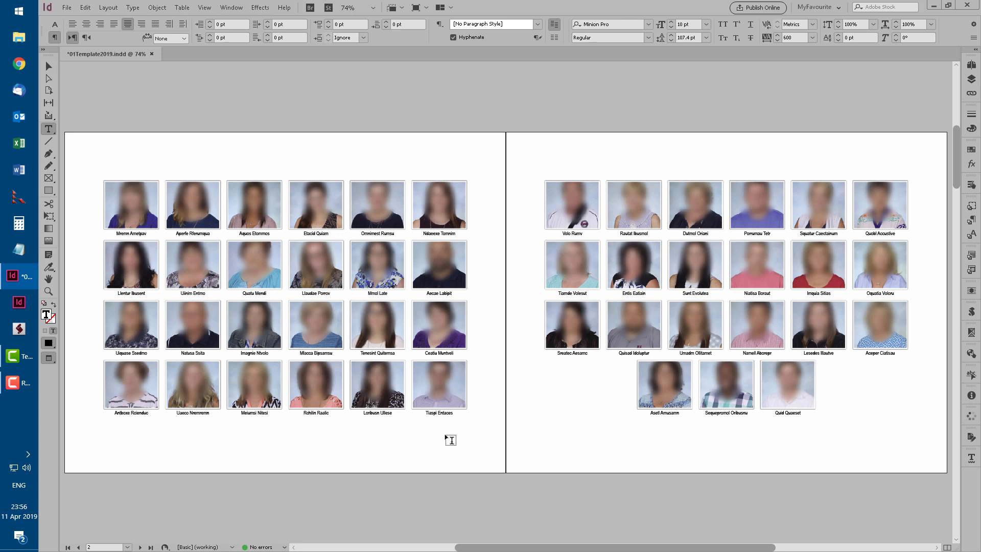
Cut a staff photo cell from the left page, paste it after the right page's last photo, then advance a spread.
{"action": "left_click", "coordinate": [287, 265]}
{"action": "key", "text": "Escape"}
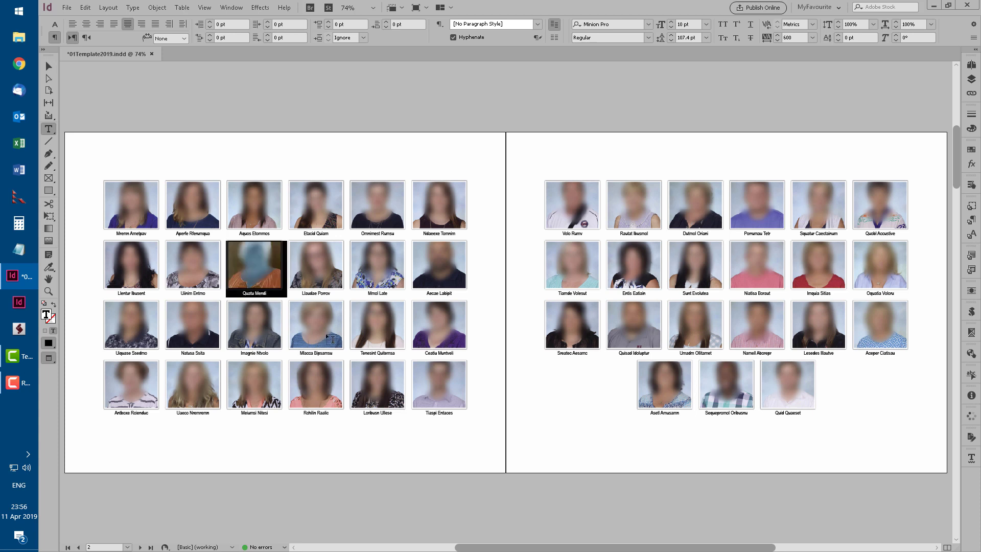
{"action": "key", "text": "Delete"}
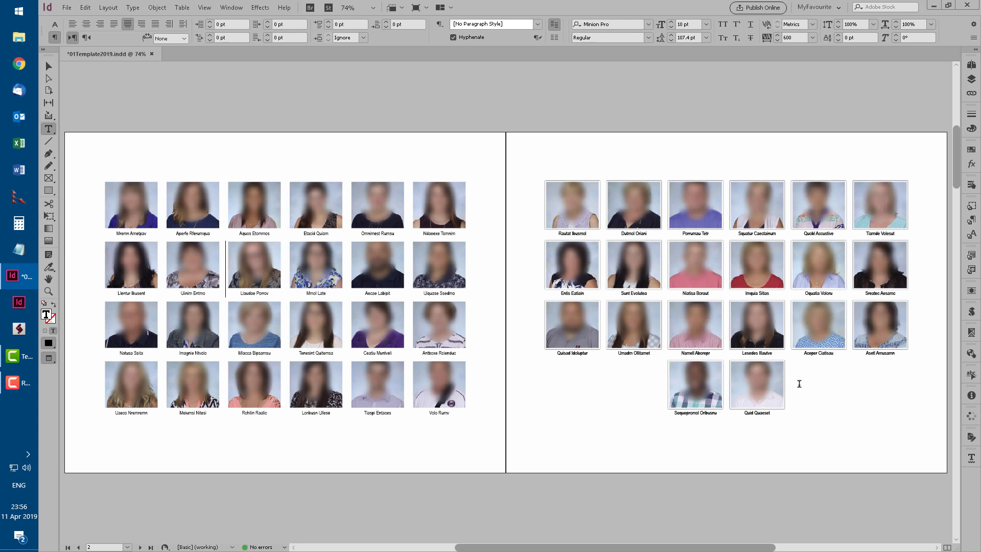
{"action": "left_click", "coordinate": [798, 400]}
{"action": "key", "text": "ctrl+v"}
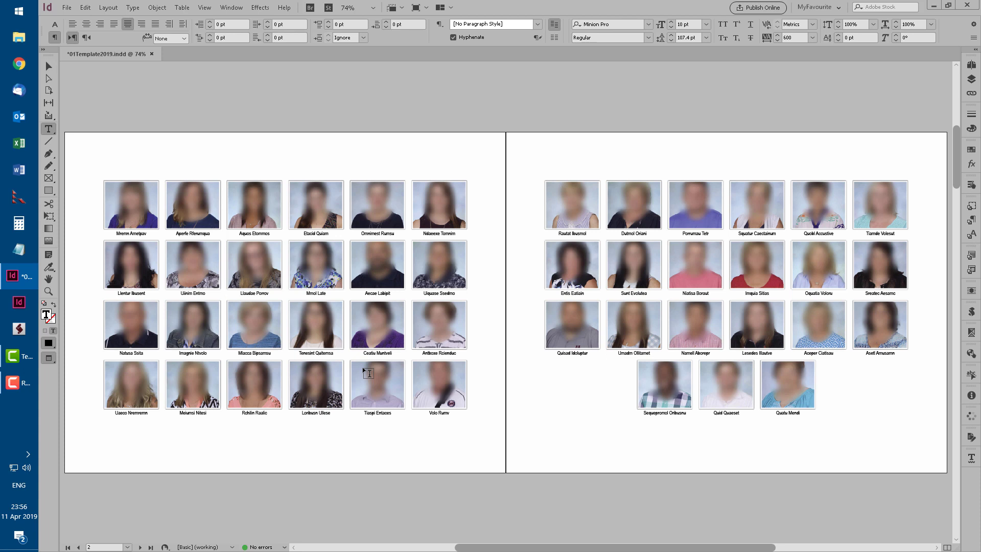
{"action": "key", "text": "alt+Page_Down"}
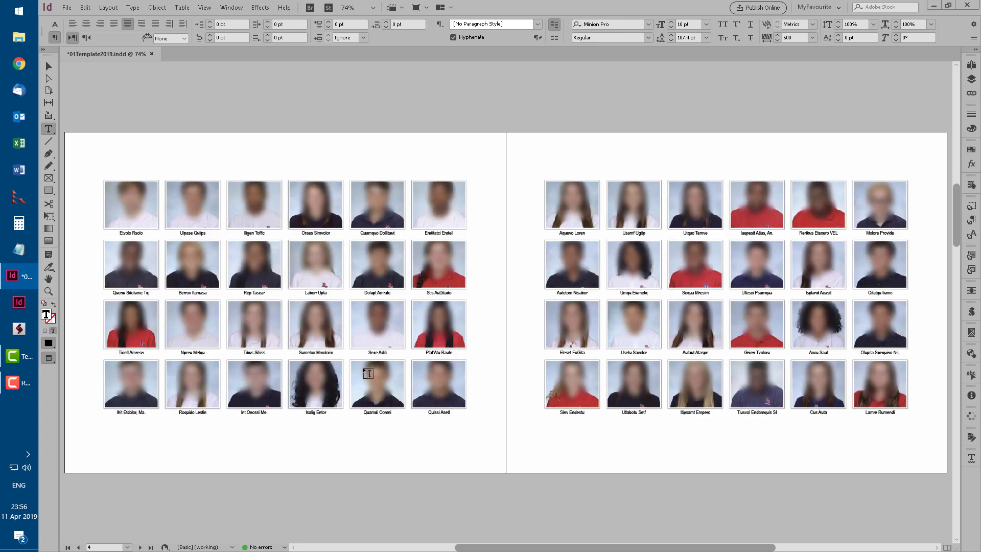
Select the left-page student photo grid and narrow it from the left edge.
{"action": "key", "text": "Escape"}
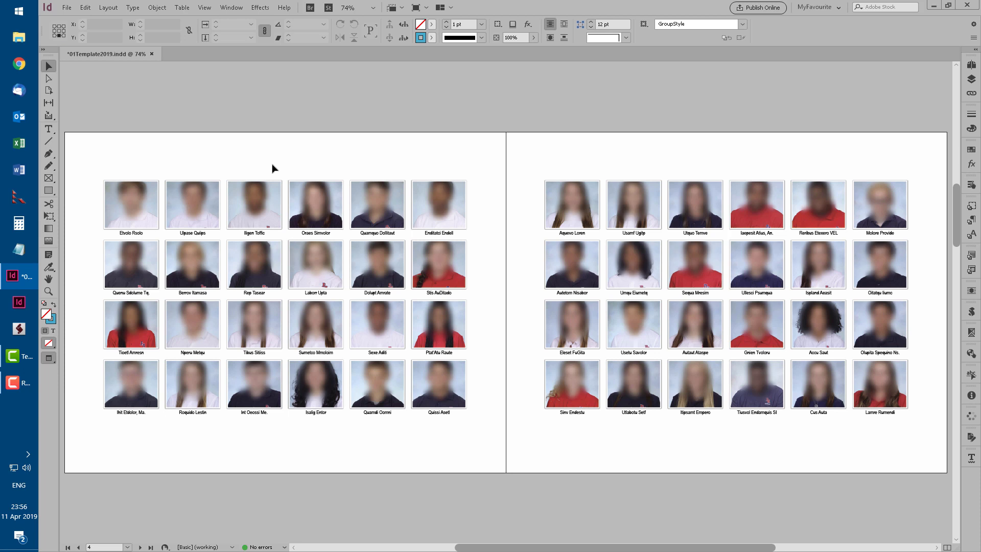
{"action": "left_click", "coordinate": [112, 294]}
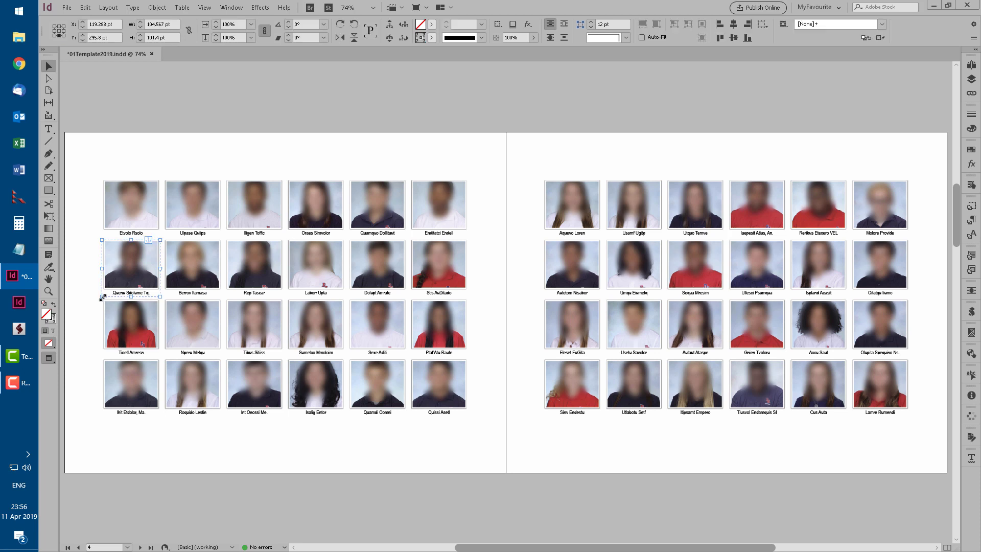
{"action": "left_click", "coordinate": [126, 355]}
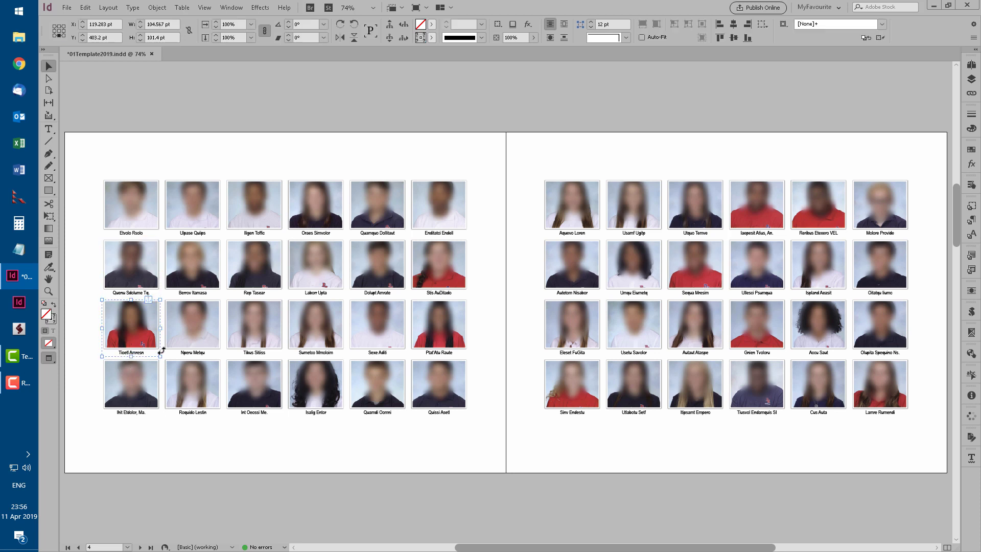
{"action": "left_click", "coordinate": [115, 322]}
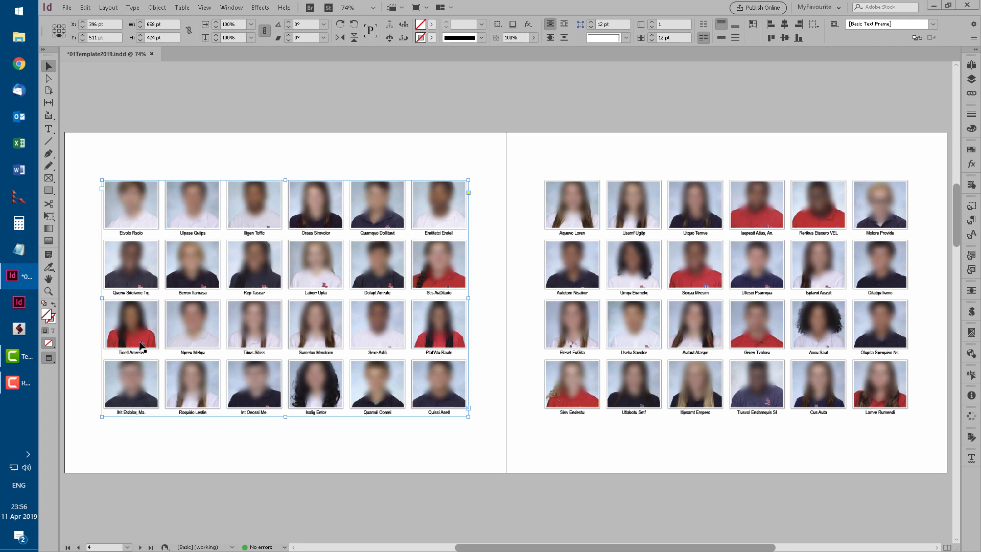
{"action": "left_click_drag", "start_coordinate": [102, 298], "coordinate": [223, 304]}
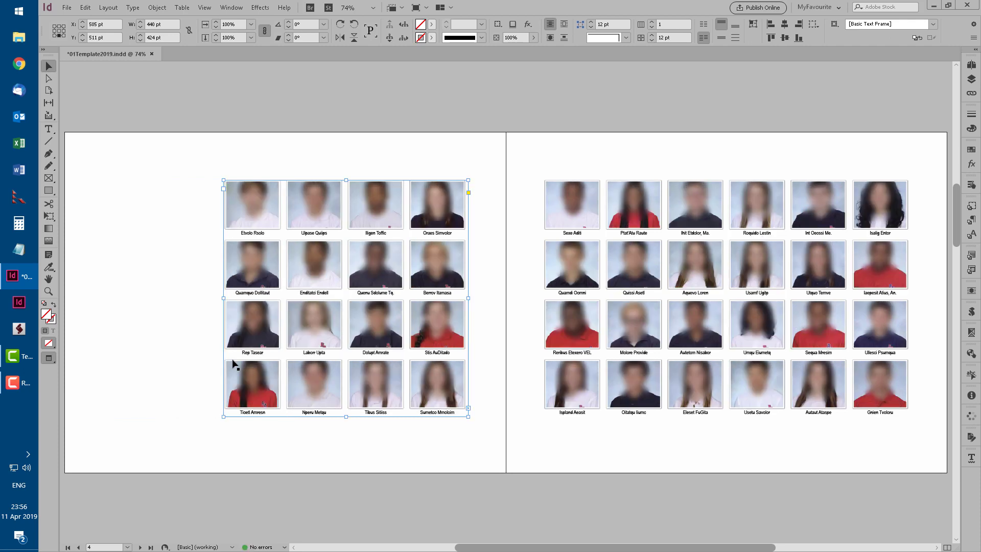
Add a centred two-line 'GRADE 1' title in a text frame at the page's left.
{"action": "key", "text": "t"}
{"action": "left_click_drag", "start_coordinate": [99, 176], "coordinate": [212, 409]}
{"action": "type", "text": "GRADE"}
{"action": "key", "text": "Return"}
{"action": "type", "text": "1"}
{"action": "key", "text": "ctrl+Return"}
{"action": "key", "text": "Return"}
{"action": "key", "text": "Return"}
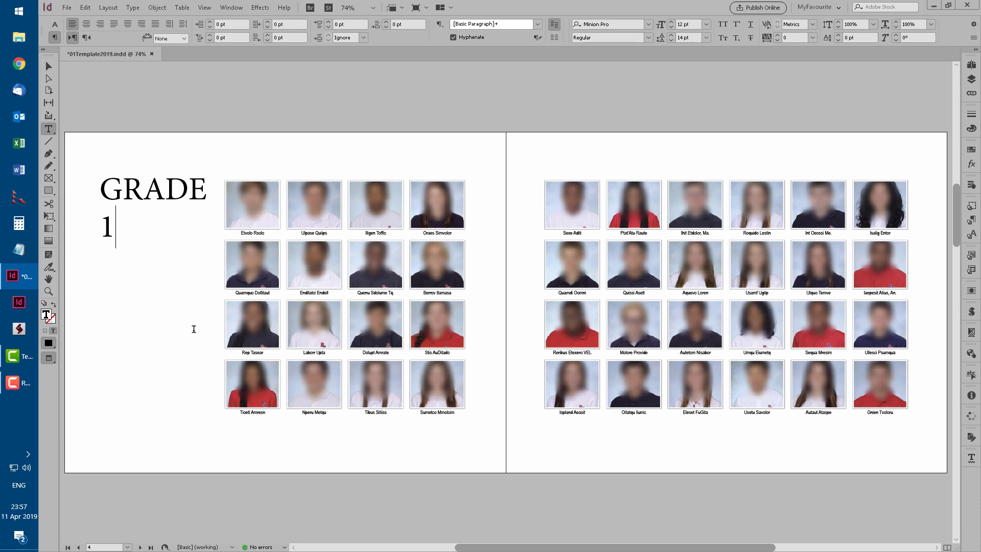
{"action": "key", "text": "ctrl+shift+c"}
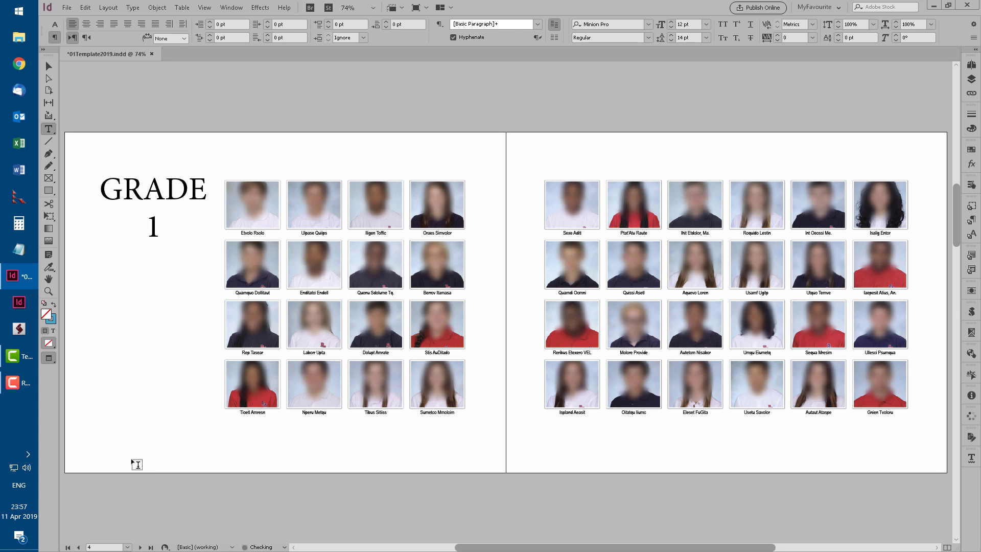
{"action": "key", "text": "alt+Page_Down"}
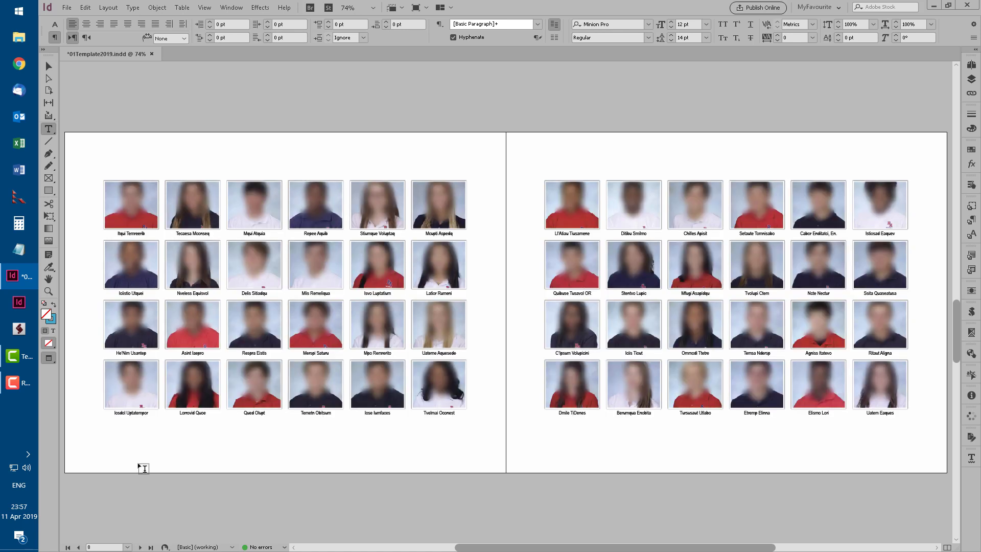
On the page 6 spread, copy and paste the Utlabotu Setf photo frame.
{"action": "key", "text": "alt+Page_Up"}
{"action": "key", "text": "alt+Page_Down"}
{"action": "key", "text": "alt+Page_Up"}
{"action": "key", "text": "alt+Page_Down"}
{"action": "key", "text": "alt+Page_Up"}
{"action": "key", "text": "v"}
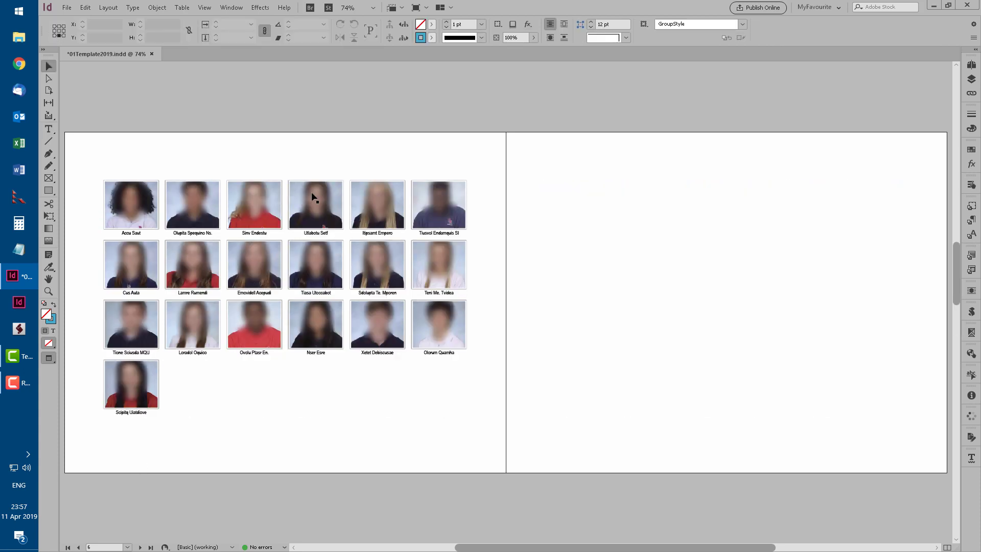
{"action": "left_click", "coordinate": [314, 201]}
{"action": "double_click", "coordinate": [304, 195]}
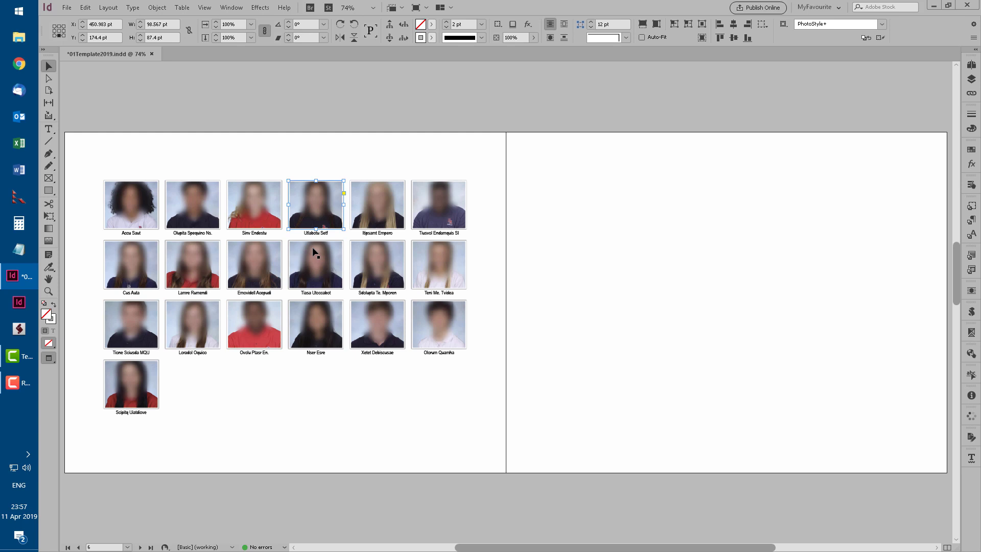
{"action": "key", "text": "ctrl+c"}
{"action": "key", "text": "ctrl+v"}
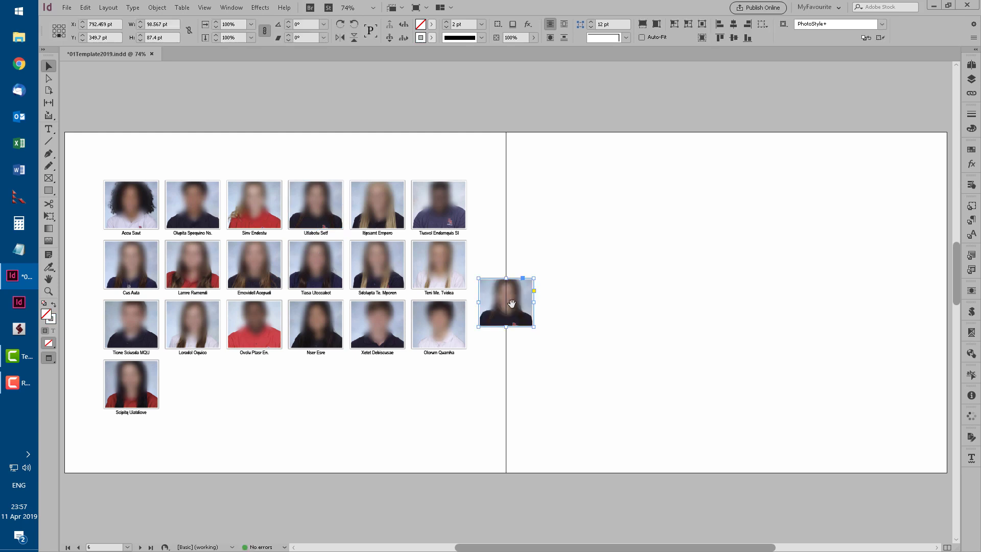
Move the photo copy onto the blank right page, enlarging and positioning it.
{"action": "left_click_drag", "start_coordinate": [514, 314], "coordinate": [584, 212]}
{"action": "key", "text": "Escape"}
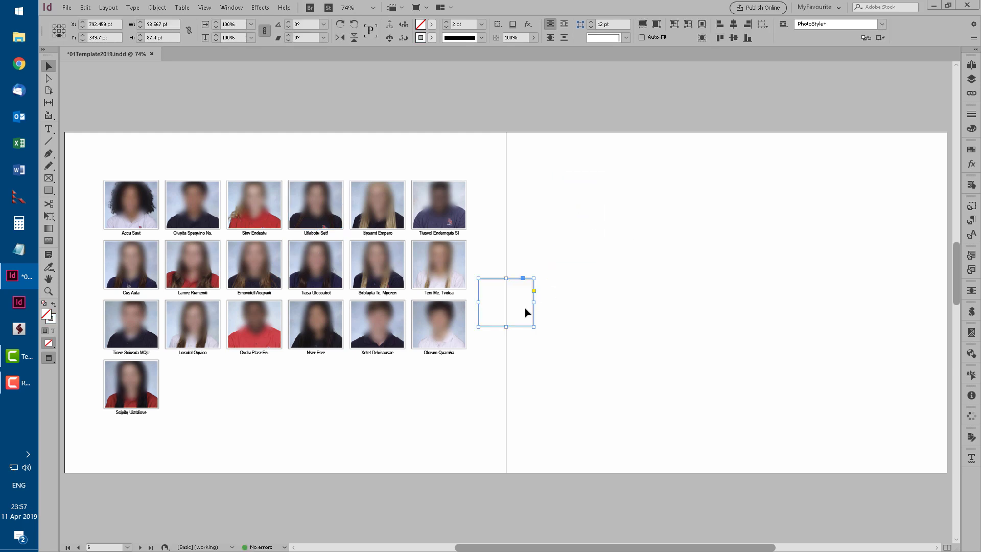
{"action": "left_click", "coordinate": [528, 309]}
{"action": "mouse_move", "coordinate": [531, 322]}
{"action": "left_mouse_down"}
{"action": "mouse_move", "coordinate": [606, 236]}
{"action": "mouse_move", "coordinate": [766, 381]}
{"action": "left_mouse_up"}
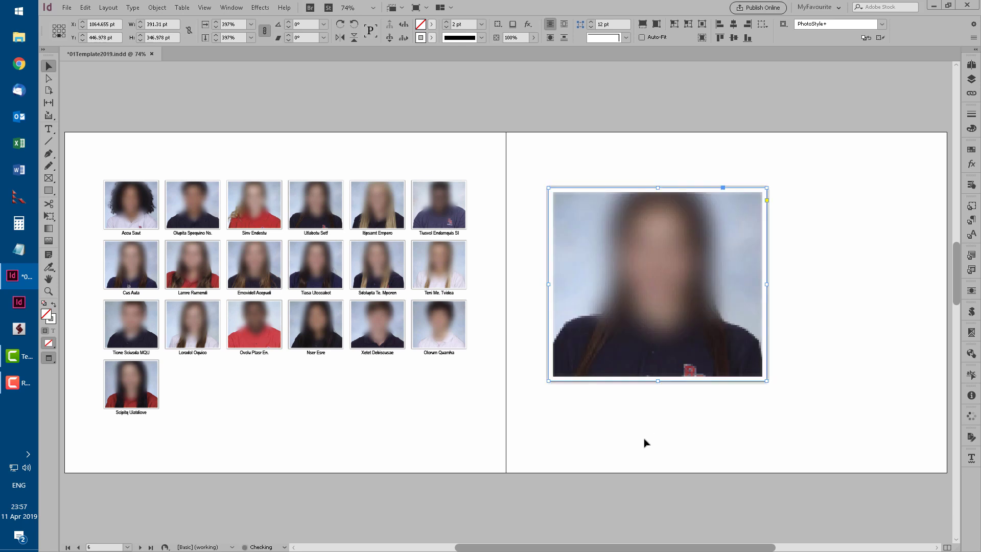
{"action": "left_click_drag", "start_coordinate": [636, 322], "coordinate": [769, 299]}
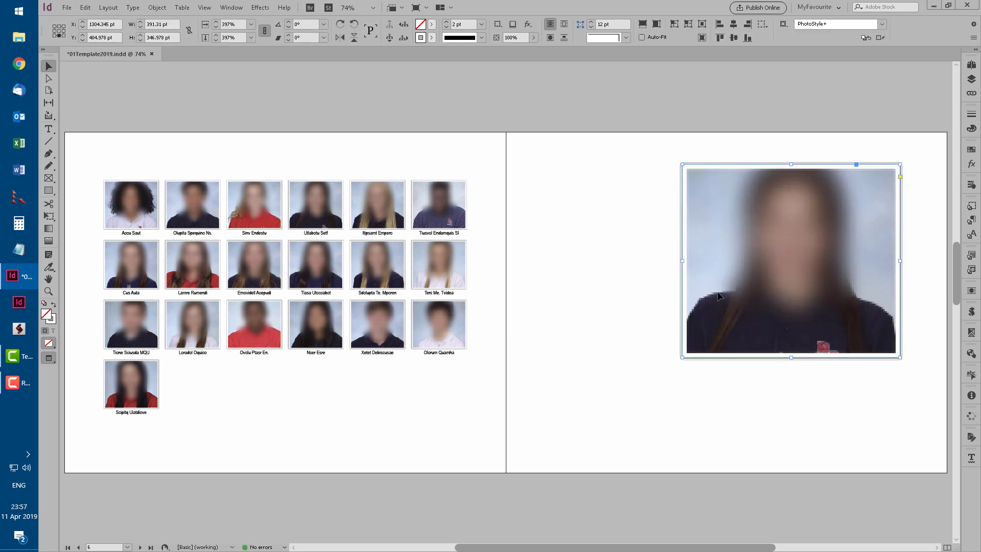
Delete page 7 with the enlarged photo via the Pages panel, then select the right-page grid.
{"action": "left_click", "coordinate": [972, 64]}
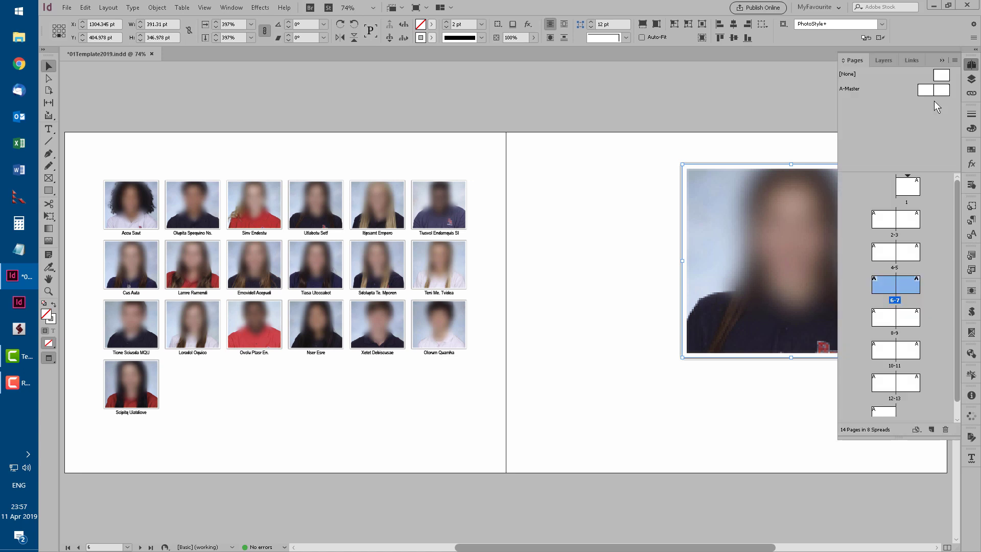
{"action": "left_click", "coordinate": [946, 429]}
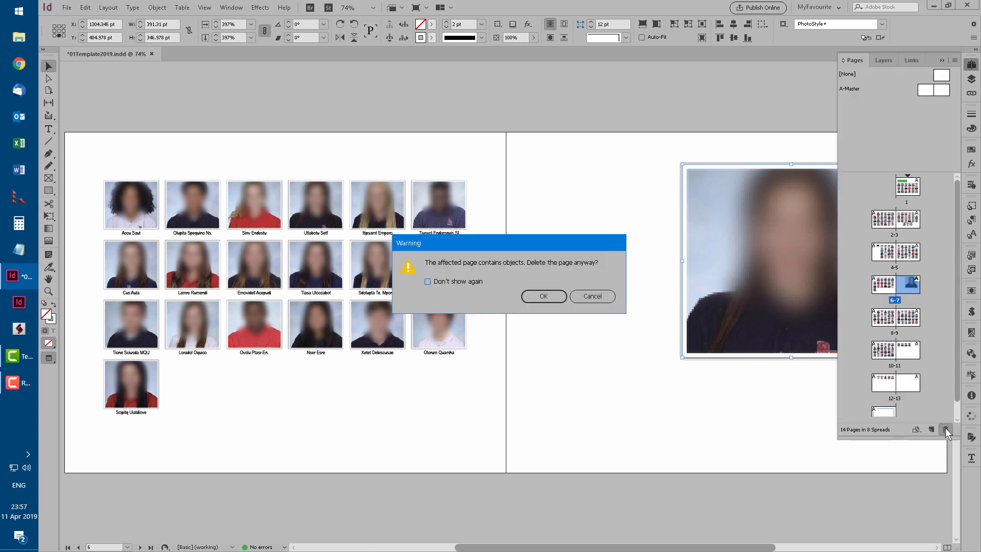
{"action": "left_click", "coordinate": [539, 299]}
{"action": "left_click", "coordinate": [971, 64]}
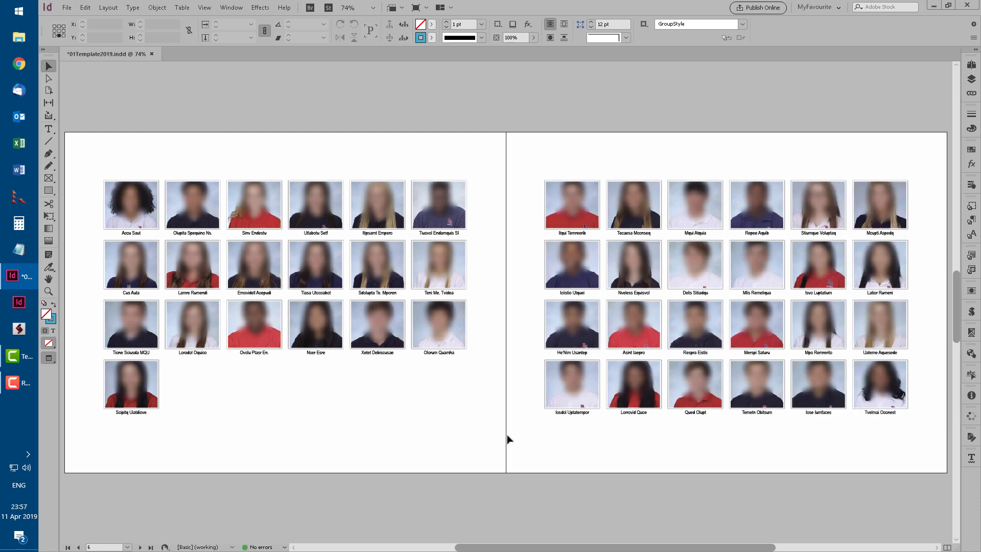
{"action": "key", "text": "alt+Page_Down"}
{"action": "key", "text": "alt+Page_Up"}
{"action": "left_click", "coordinate": [605, 218]}
{"action": "double_click", "coordinate": [604, 218]}
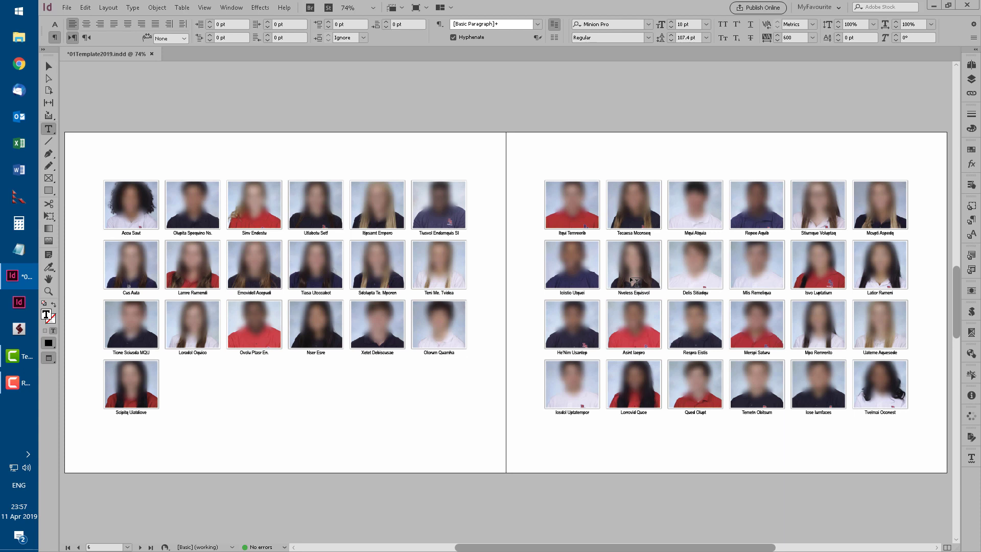
{"action": "key", "text": "Escape"}
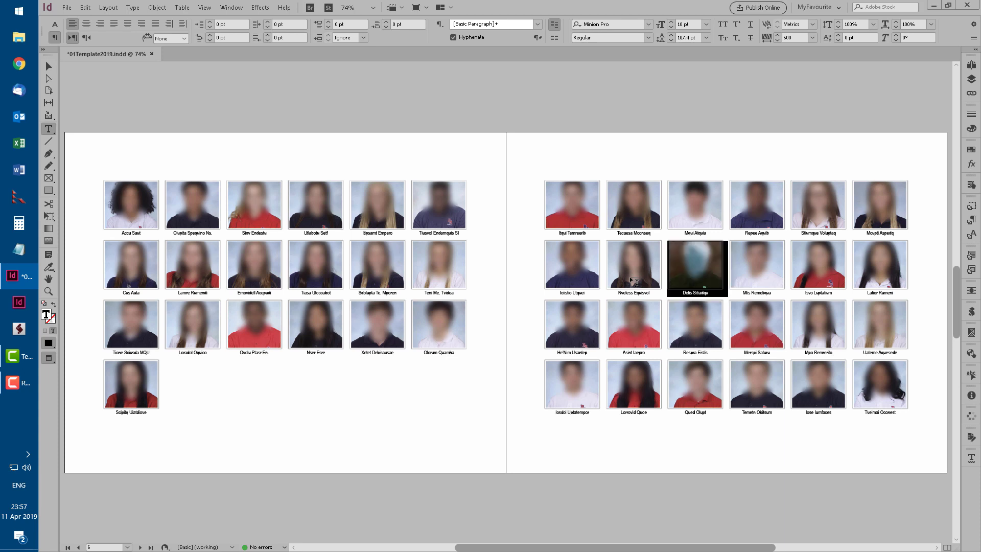
{"action": "key", "text": "Delete"}
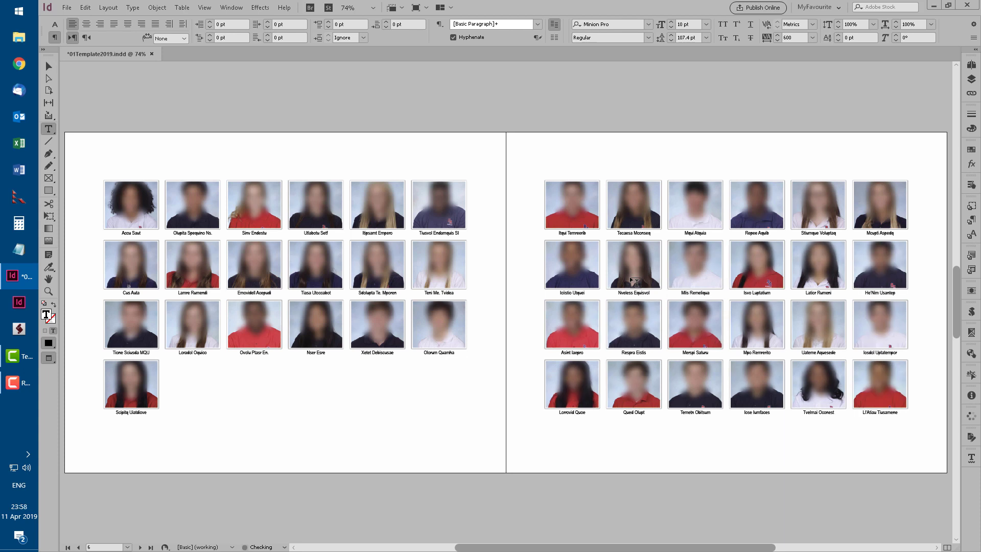
{"action": "key", "text": "ctrl+z"}
Paste three extra Delis Sitiadqu photo copies into the grid's first row.
{"action": "key", "text": "Left"}
{"action": "key", "text": "Left"}
{"action": "key", "text": "Up"}
{"action": "key", "text": "Up"}
{"action": "key", "text": "Left"}
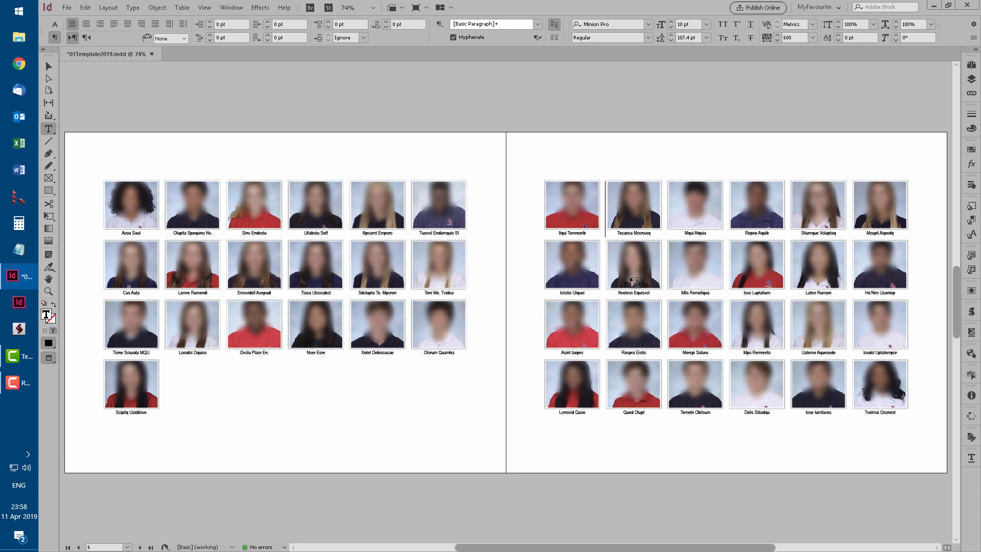
{"action": "key", "text": "ctrl+v"}
{"action": "key", "text": "Right"}
{"action": "key", "text": "Left"}
{"action": "key", "text": "ctrl+v"}
{"action": "key", "text": "ctrl+v"}
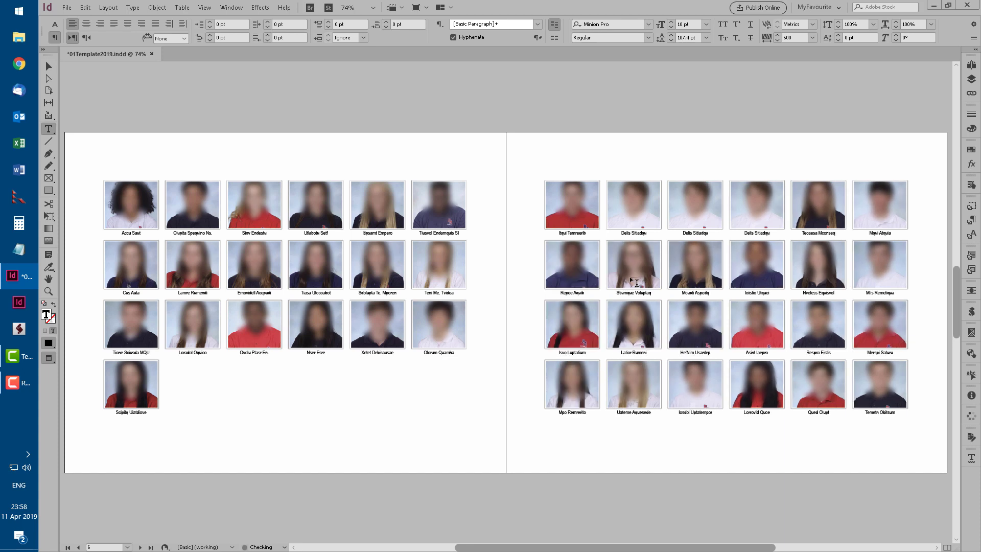
{"action": "key", "text": "ctrl+v"}
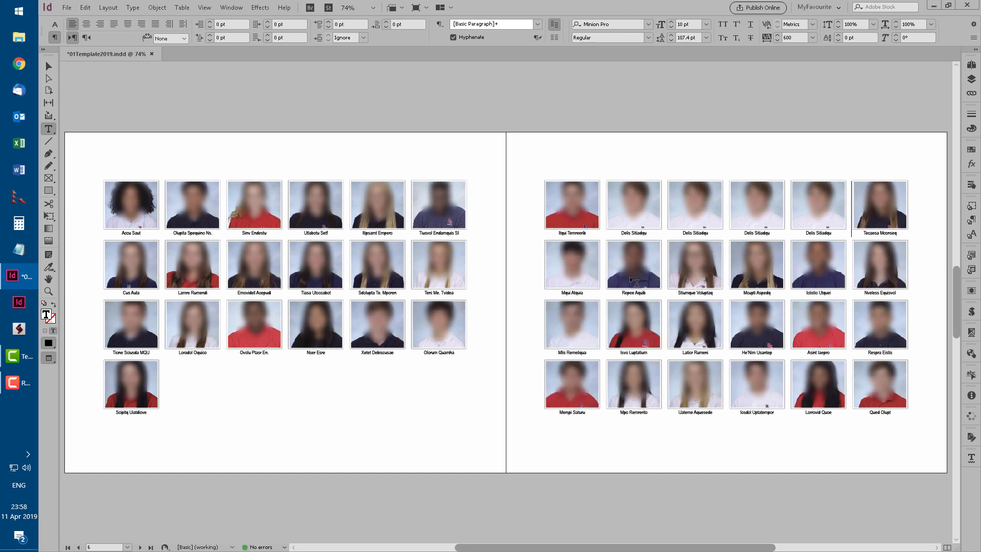
Scroll the spreads, fit the STAFF page and the pages 2–3 spread, then finish on GRADE 1.
{"action": "scroll", "coordinate": [636, 283], "scroll_direction": "down", "scroll_amount": 5}
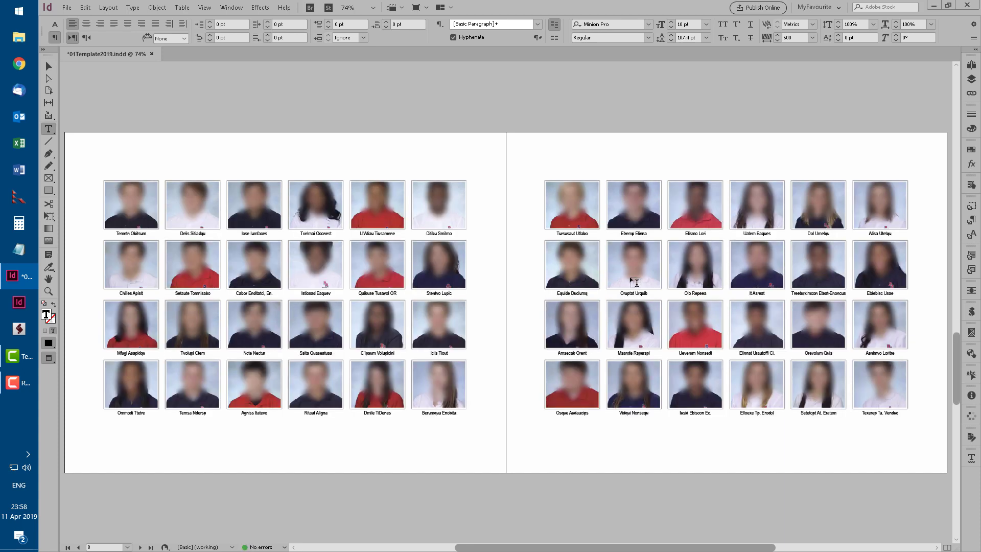
{"action": "scroll", "coordinate": [636, 283], "scroll_direction": "down", "scroll_amount": 5}
{"action": "scroll", "coordinate": [636, 283], "scroll_direction": "down", "scroll_amount": 5}
{"action": "scroll", "coordinate": [637, 283], "scroll_direction": "up", "scroll_amount": 5}
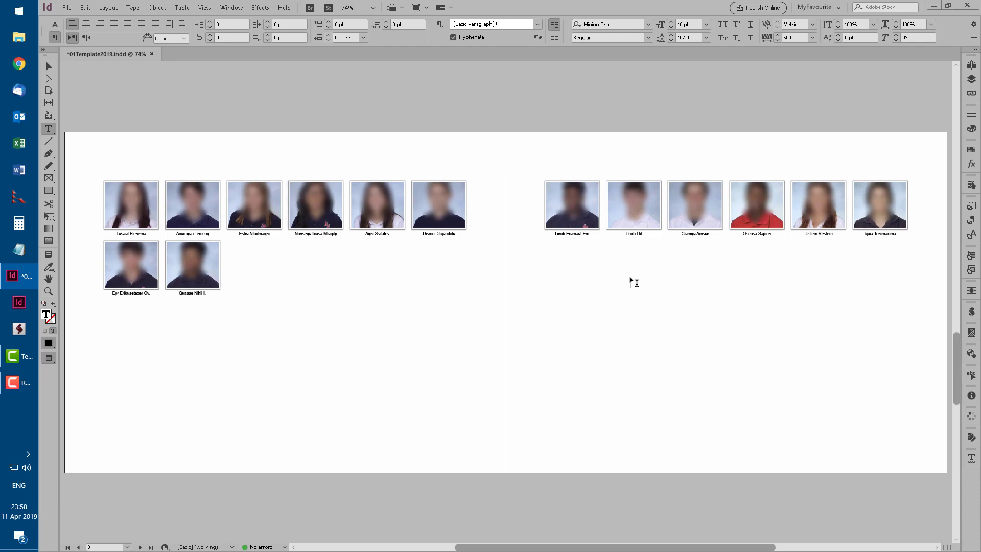
{"action": "scroll", "coordinate": [636, 283], "scroll_direction": "up", "scroll_amount": 5}
{"action": "scroll", "coordinate": [636, 283], "scroll_direction": "up", "scroll_amount": 5}
{"action": "scroll", "coordinate": [637, 283], "scroll_direction": "up", "scroll_amount": 5}
{"action": "scroll", "coordinate": [635, 282], "scroll_direction": "up", "scroll_amount": 5}
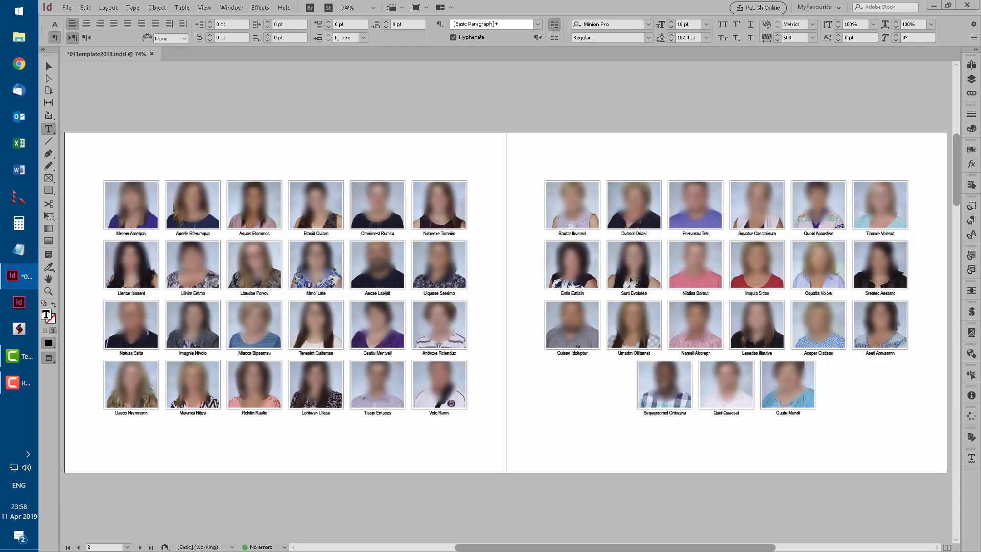
{"action": "key", "text": "ctrl+0"}
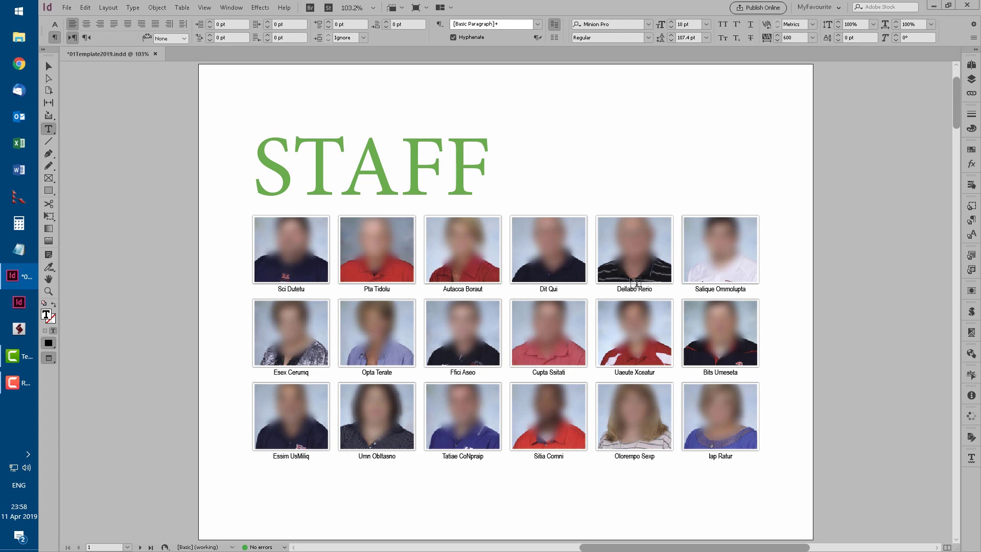
{"action": "key", "text": "alt+Page_Down"}
{"action": "key", "text": "ctrl+alt+0"}
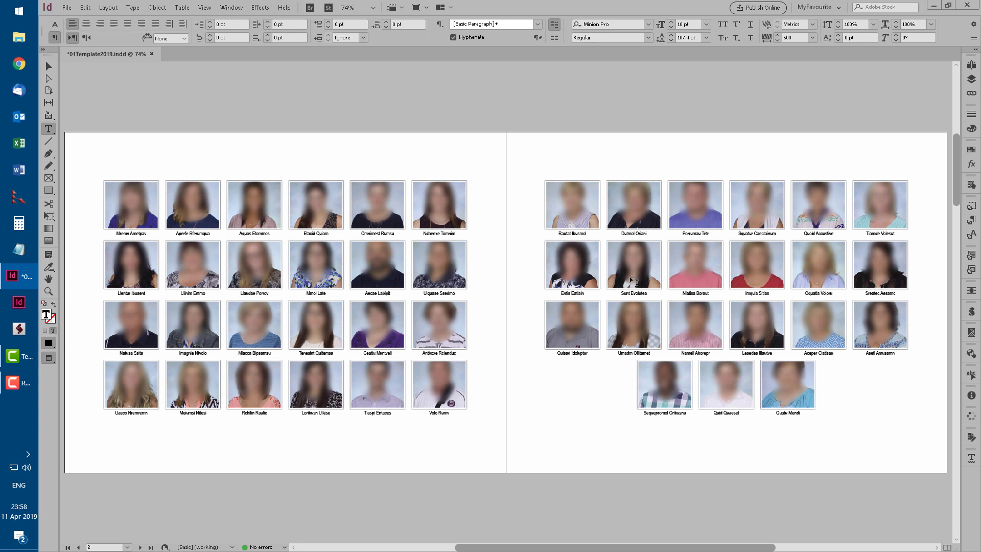
{"action": "key", "text": "Page_Down"}
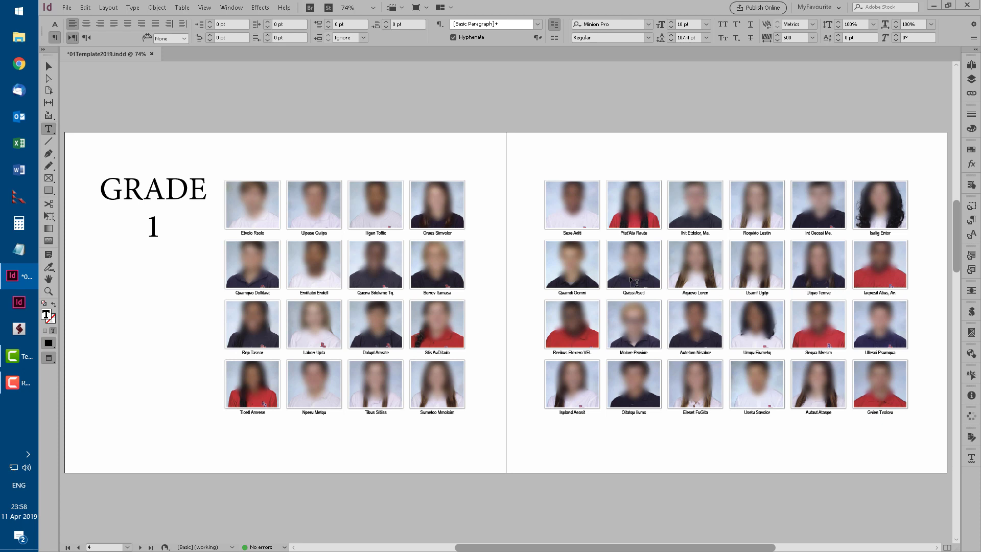